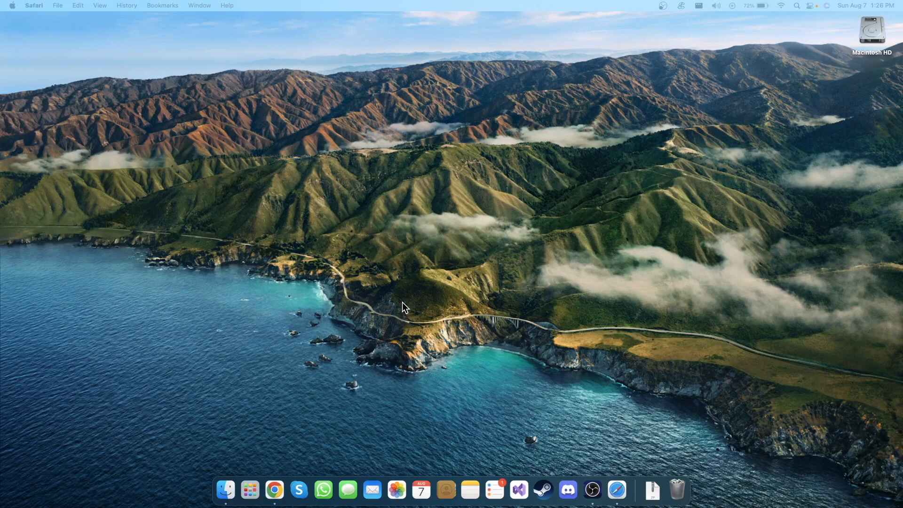
Step: Search Google for 'UTM' in Safari to list the UTM for Mac site
click(617, 489)
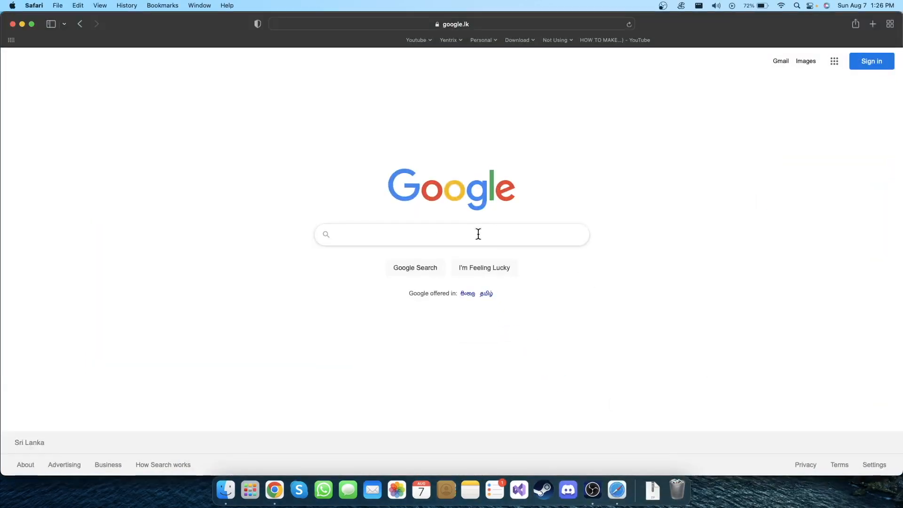
click(479, 235)
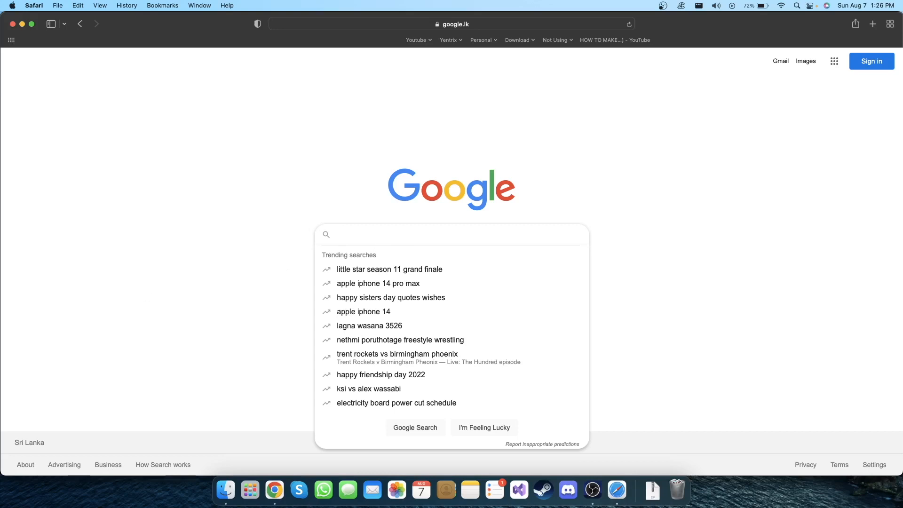
click(333, 234)
text(UTM)
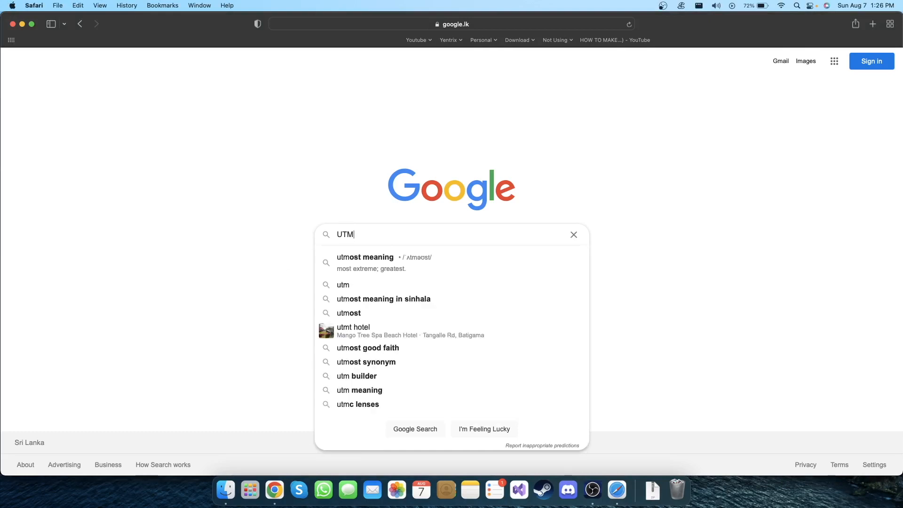
key(Return)
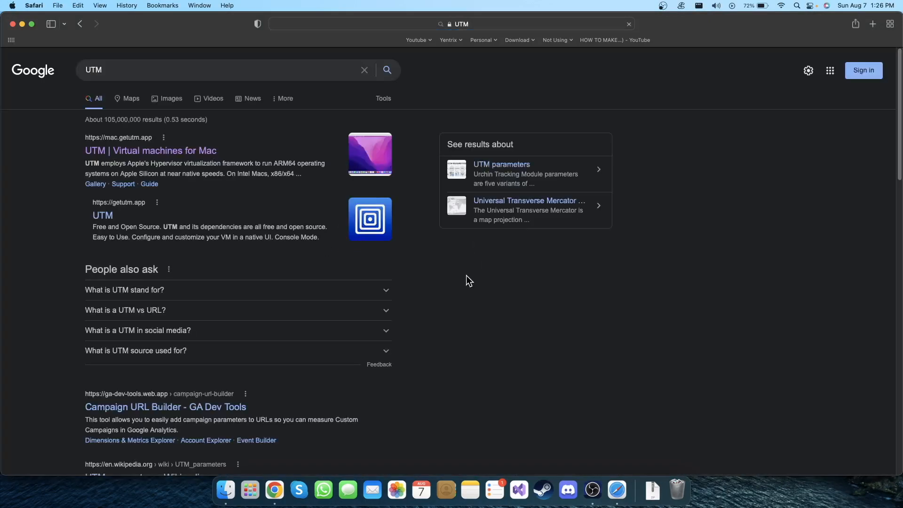
Step: Visit mac.getutm.app and skim its feature descriptions, highlighting words like UTM, ARM64 and macOS
click(152, 151)
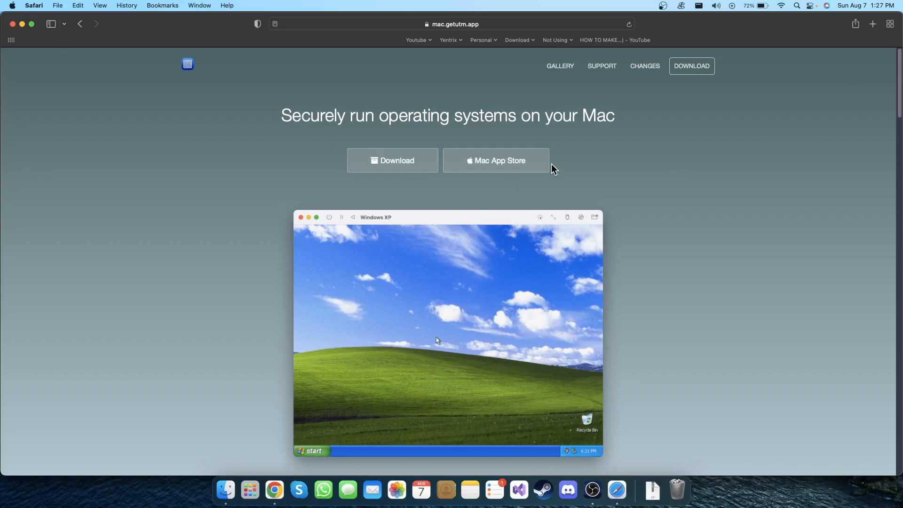
scroll(552, 168, down, 5)
scroll(663, 233, down, 5)
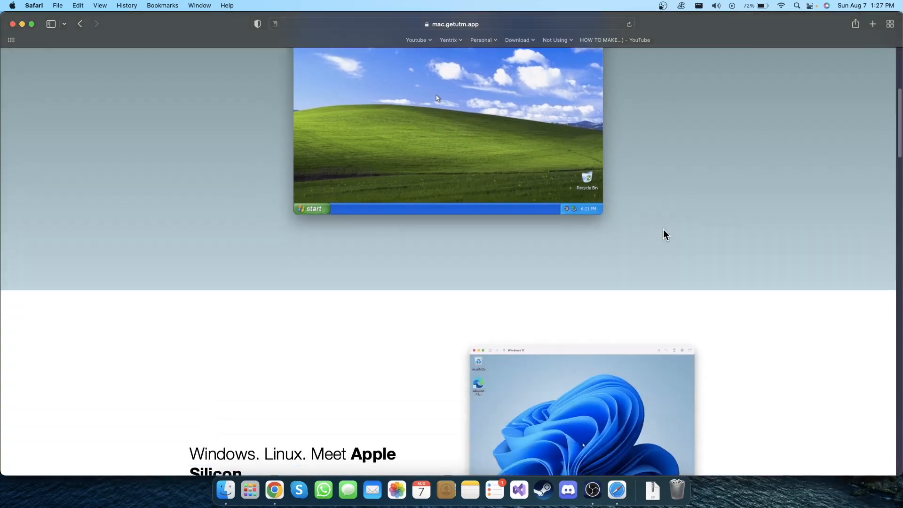
scroll(663, 233, up, 3)
scroll(663, 234, up, 5)
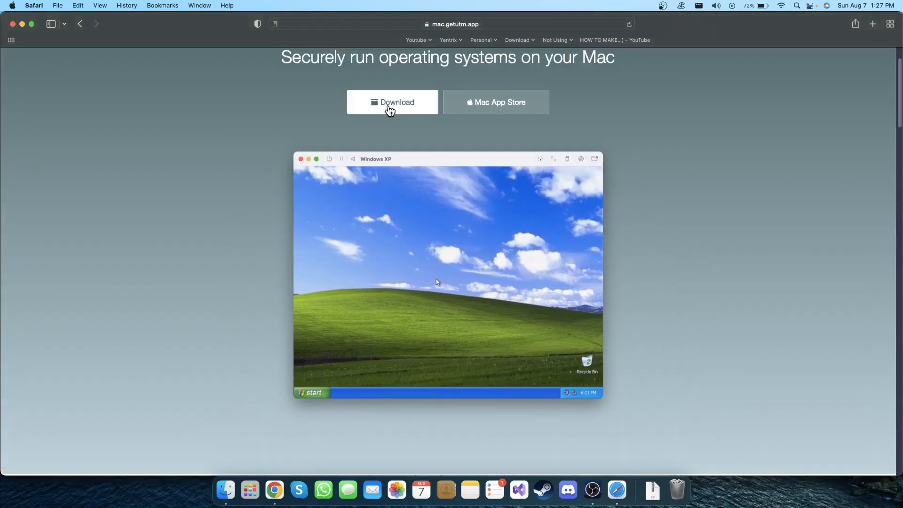
click(392, 102)
scroll(732, 264, down, 3)
scroll(732, 264, down, 3)
scroll(687, 245, down, 3)
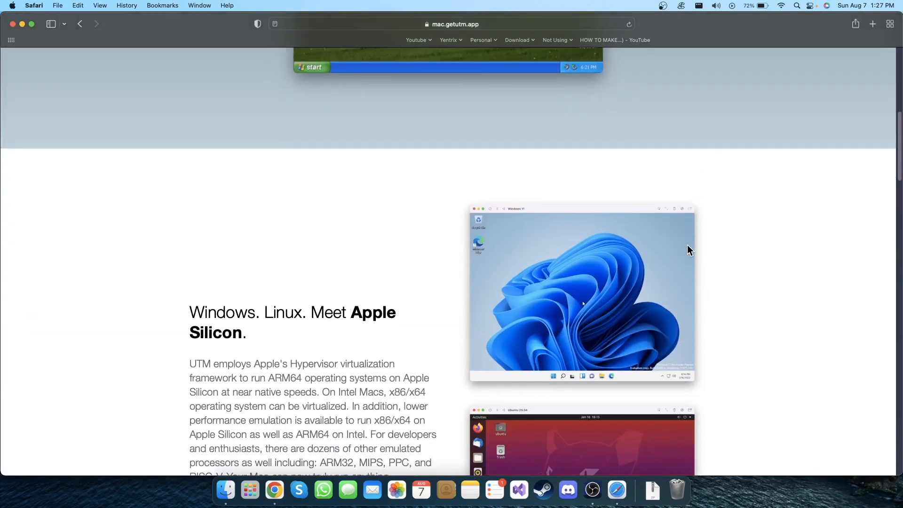
scroll(687, 244, down, 2)
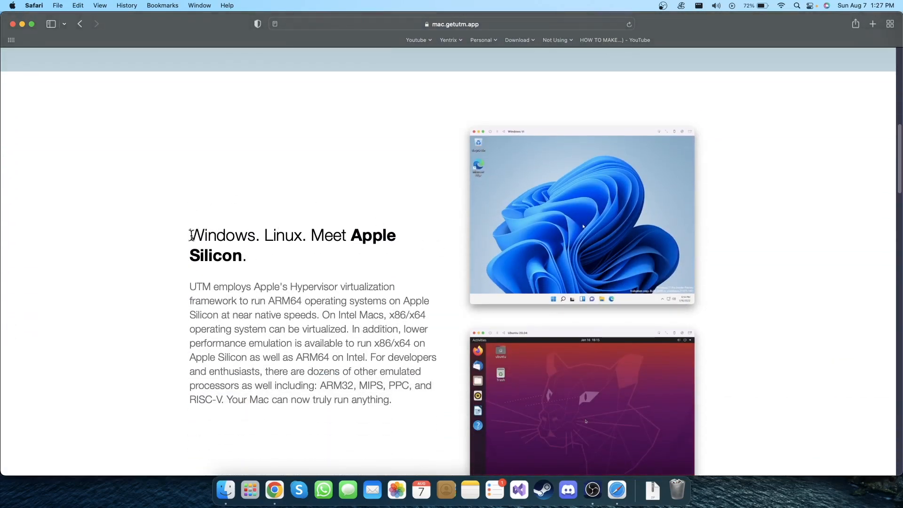
scroll(346, 221, down, 2)
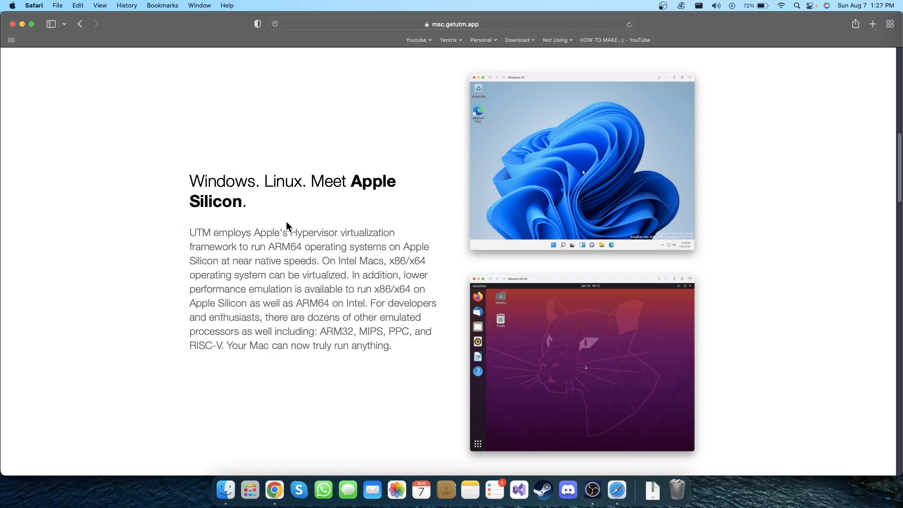
double_click(191, 232)
double_click(287, 246)
scroll(381, 283, down, 10)
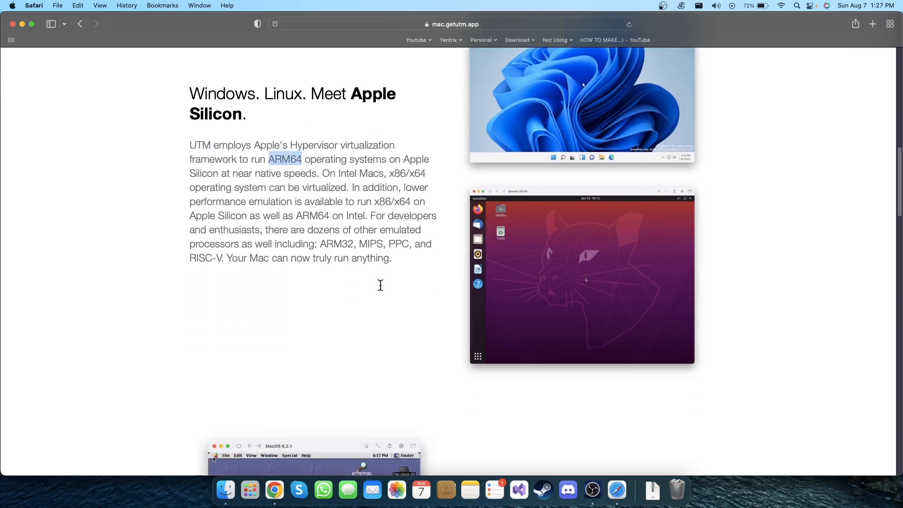
scroll(435, 285, down, 3)
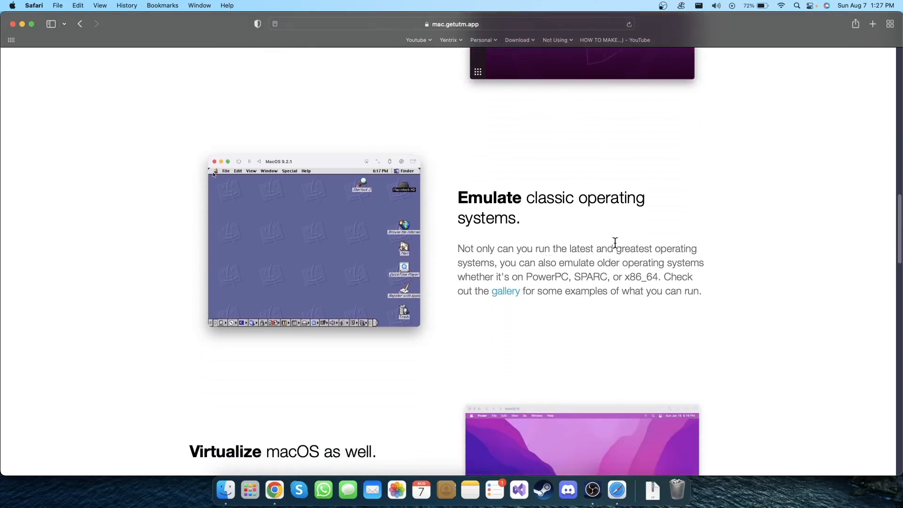
double_click(462, 224)
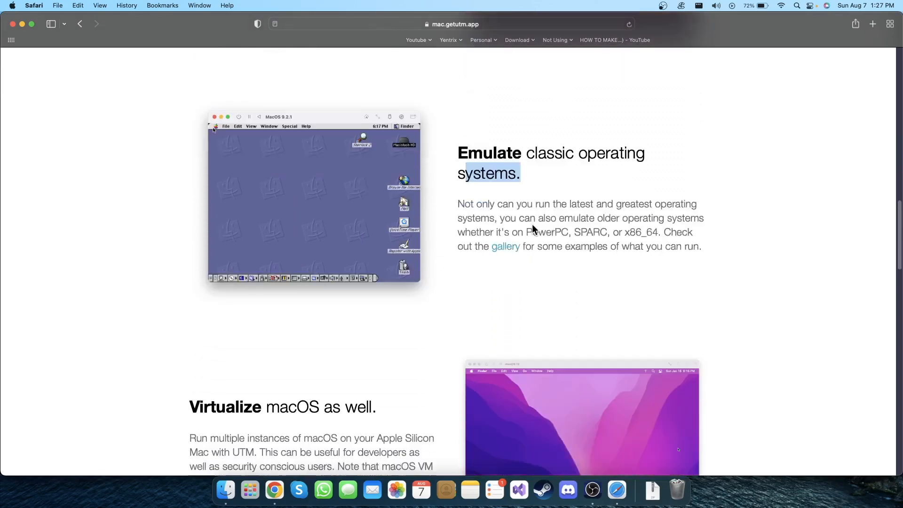
scroll(532, 224, down, 8)
scroll(532, 224, down, 3)
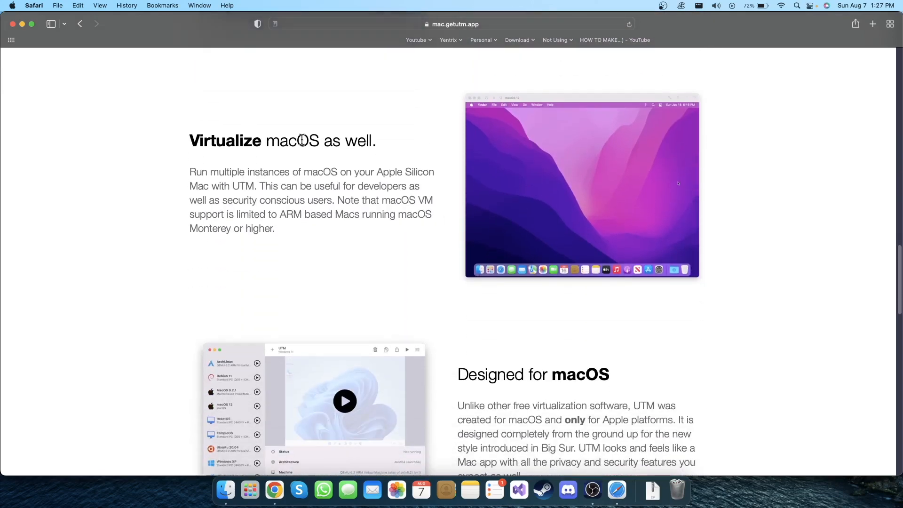
drag(266, 141, 336, 142)
click(370, 158)
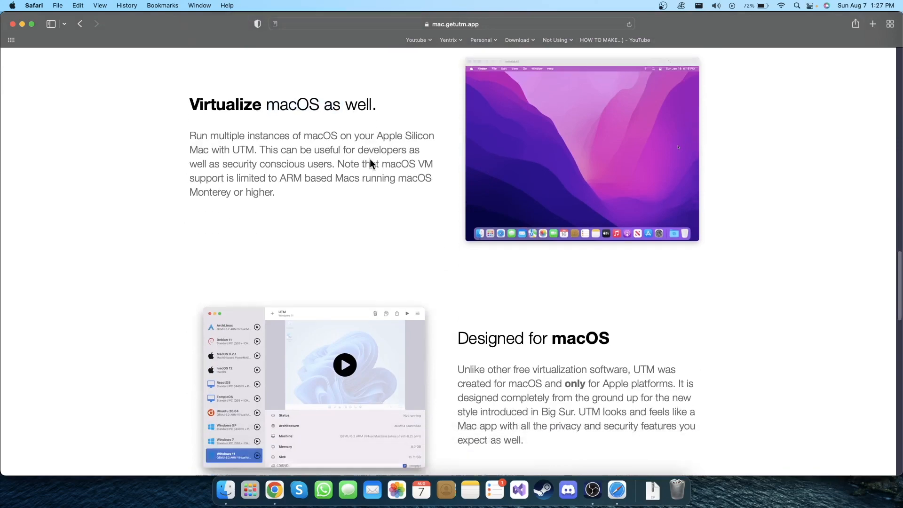
scroll(369, 158, down, 4)
drag(624, 268, 536, 264)
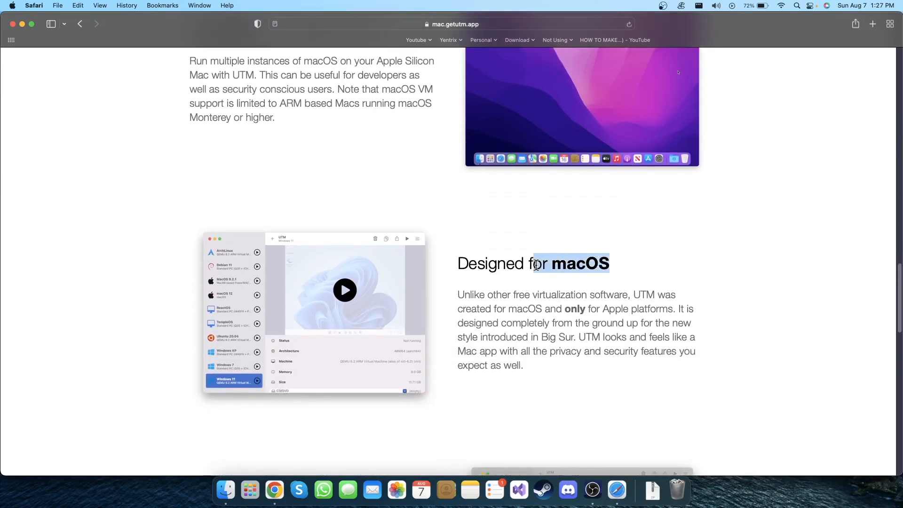
click(557, 265)
drag(895, 295, 896, 68)
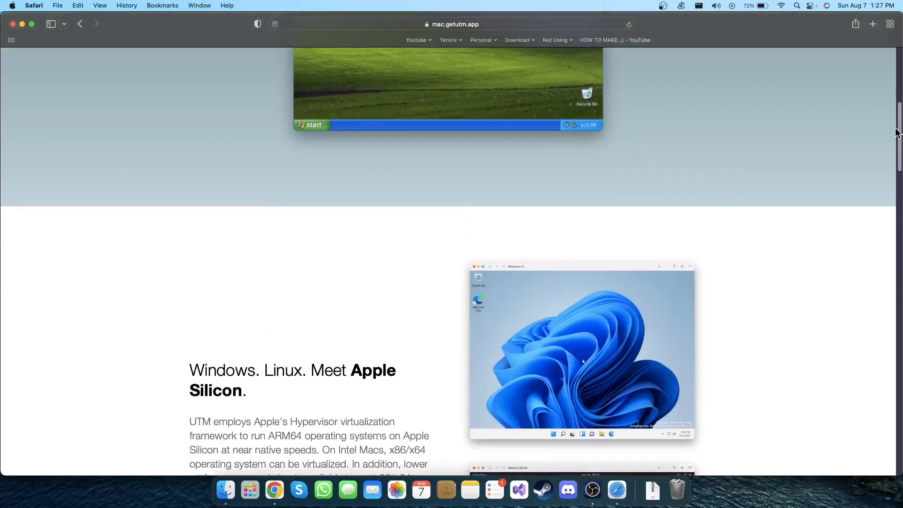
scroll(728, 142, up, 4)
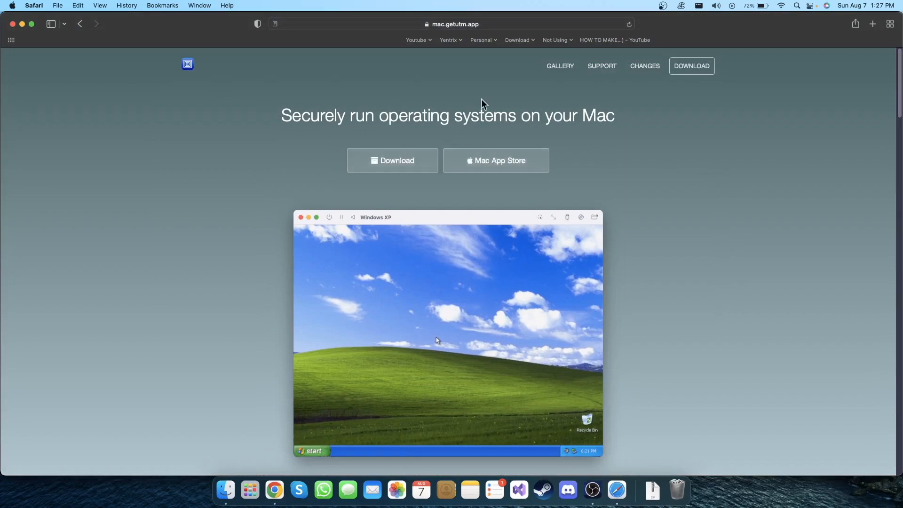
Step: Download the UTM.dmg installer, allowing downloads from the site, and show recent downloads
click(399, 169)
click(392, 164)
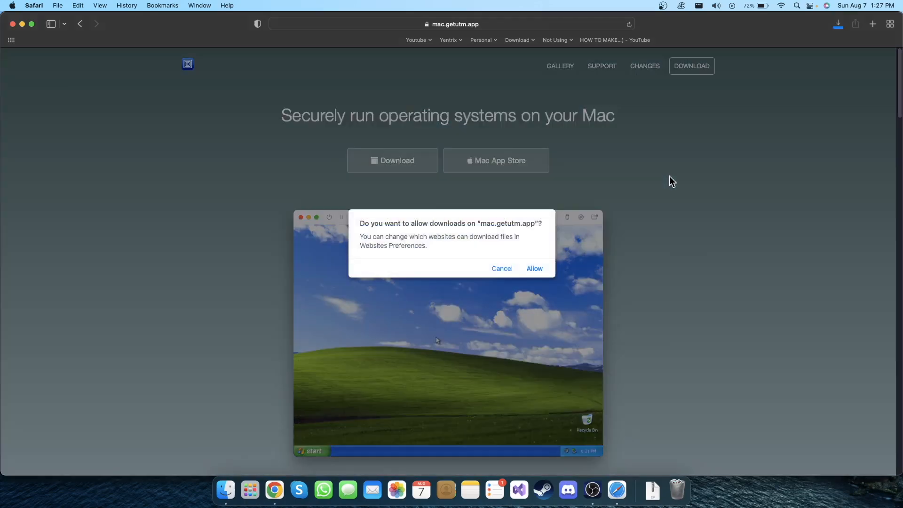
click(541, 271)
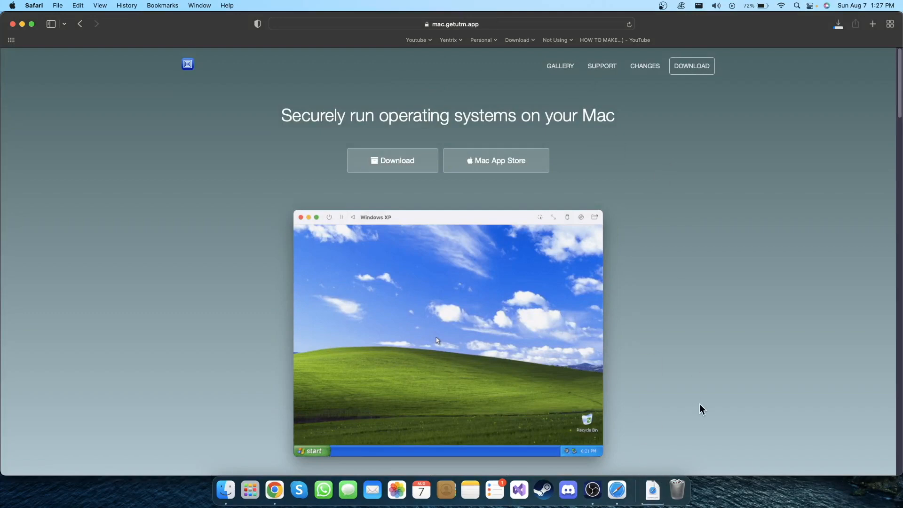
click(652, 489)
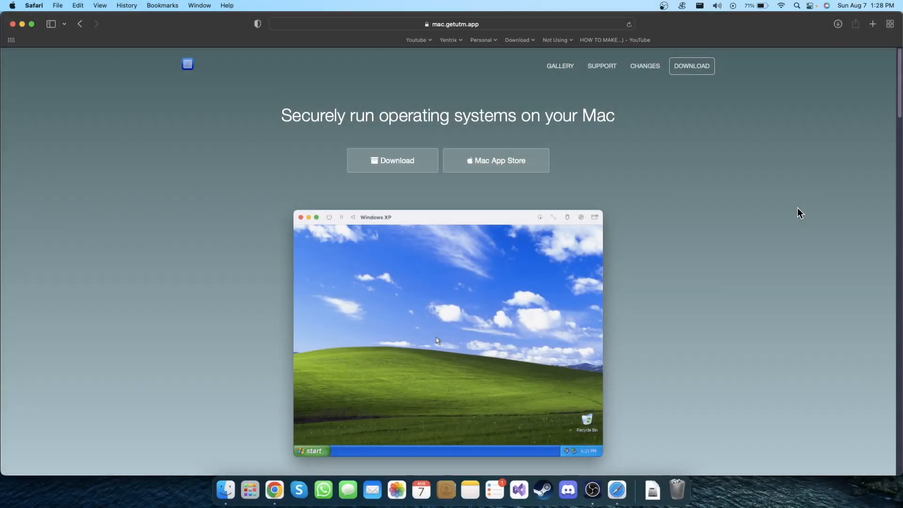
Step: Open the Downloads folder in Finder and mount the UTM.dmg disk image
click(653, 491)
click(663, 401)
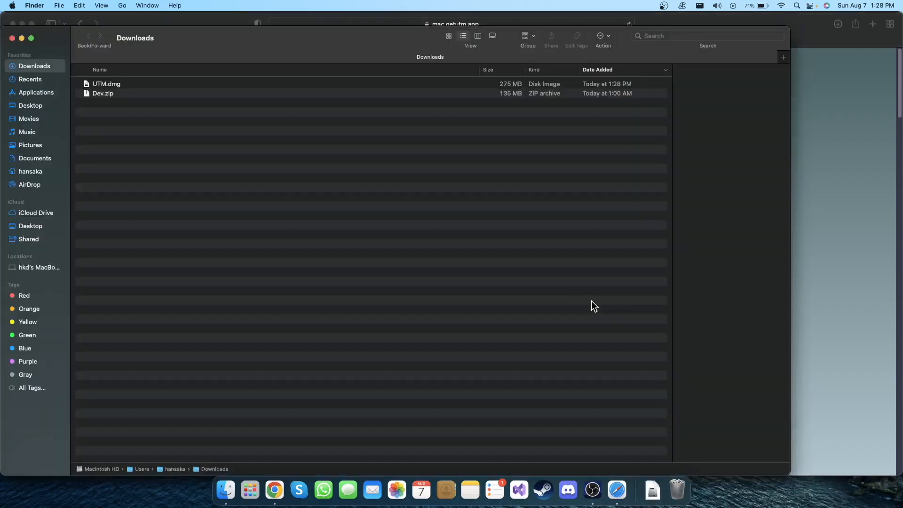
drag(358, 39, 401, 37)
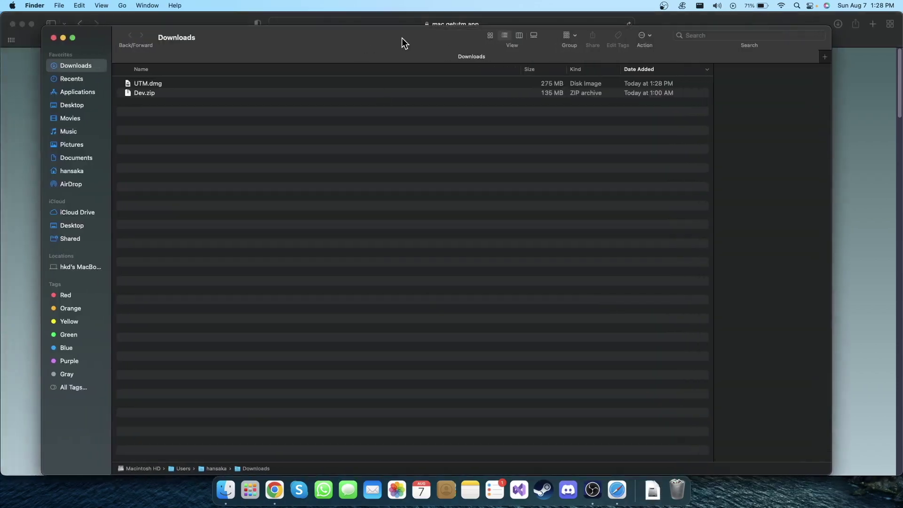
click(210, 85)
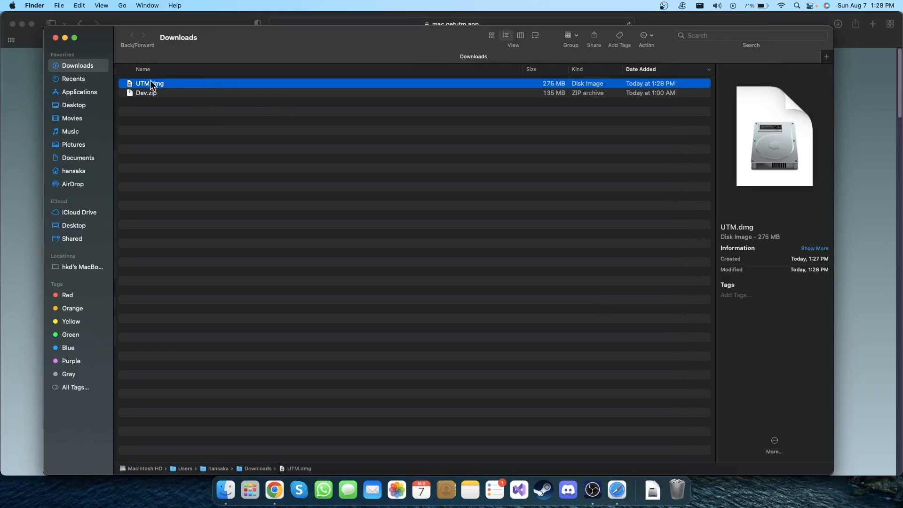
double_click(201, 84)
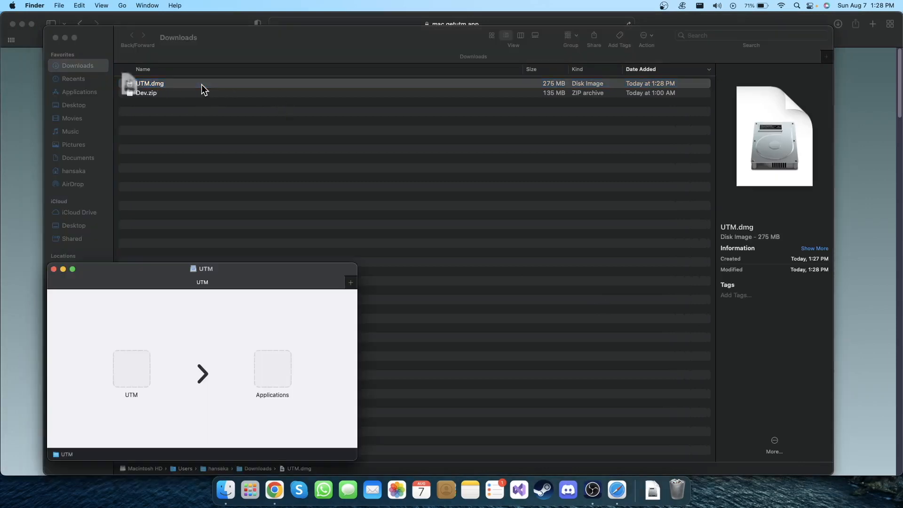
mouse_move(250, 264)
mouse_down()
mouse_move(520, 138)
mouse_move(437, 127)
mouse_up()
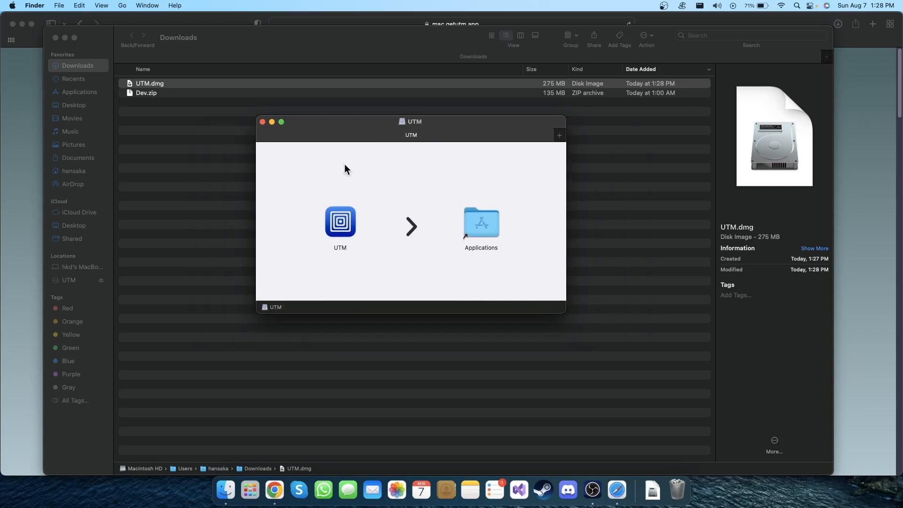
Step: Drag the UTM app into Applications, replacing the existing copy
drag(341, 227, 474, 228)
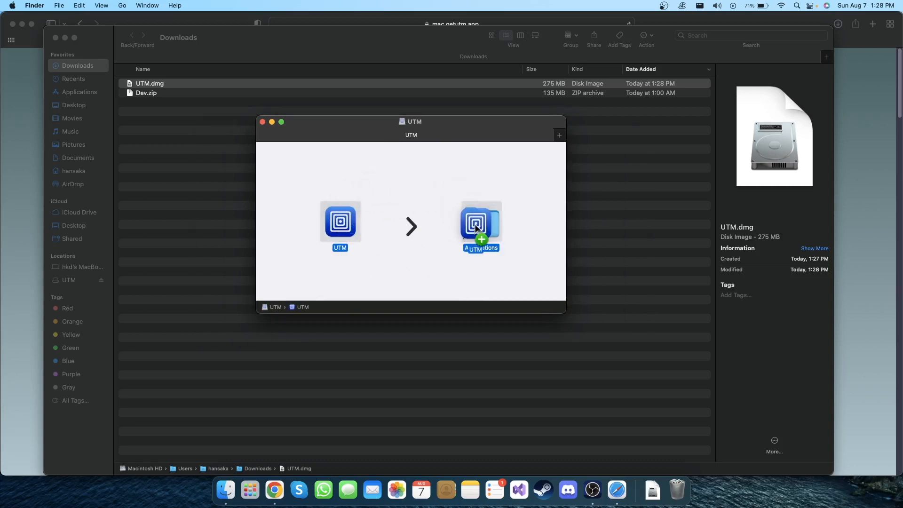
drag(475, 228, 328, 223)
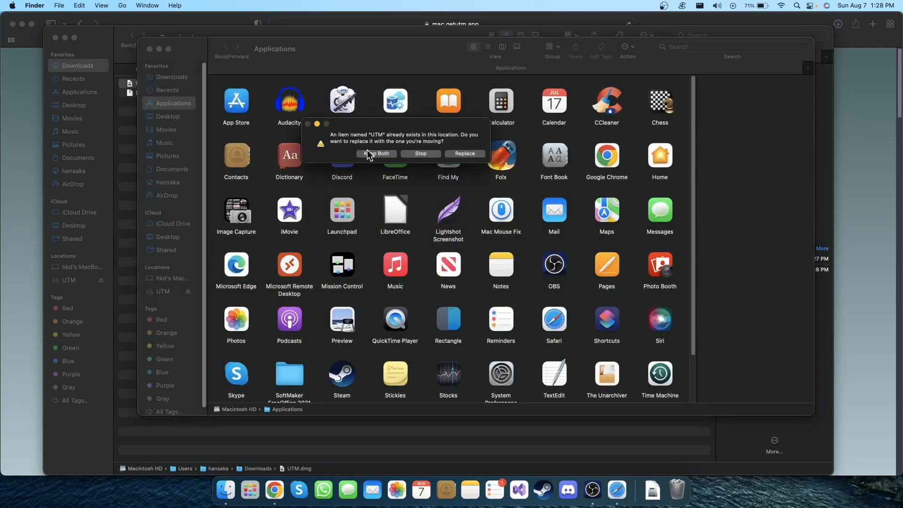
click(420, 153)
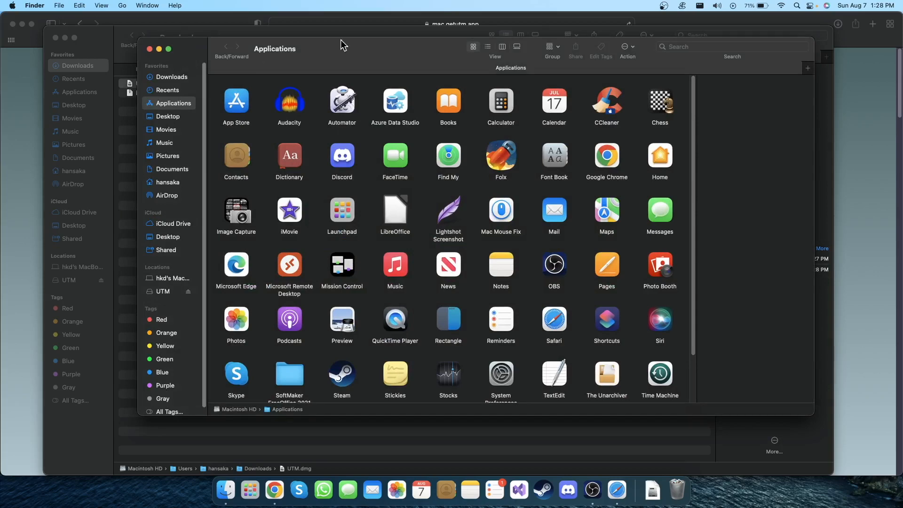
drag(385, 50, 363, 56)
scroll(427, 210, down, 5)
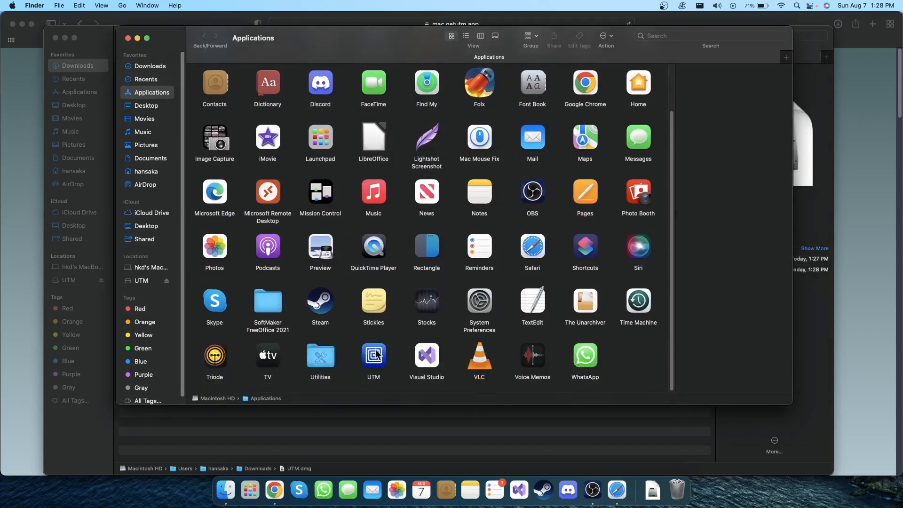
Step: Close the Downloads, Safari and Applications windows to leave the desktop
click(21, 25)
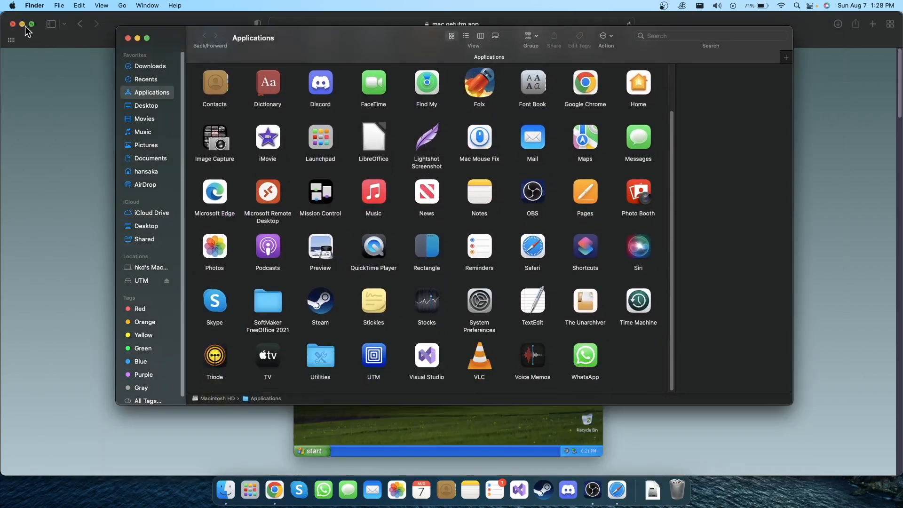
click(14, 26)
drag(330, 36, 350, 40)
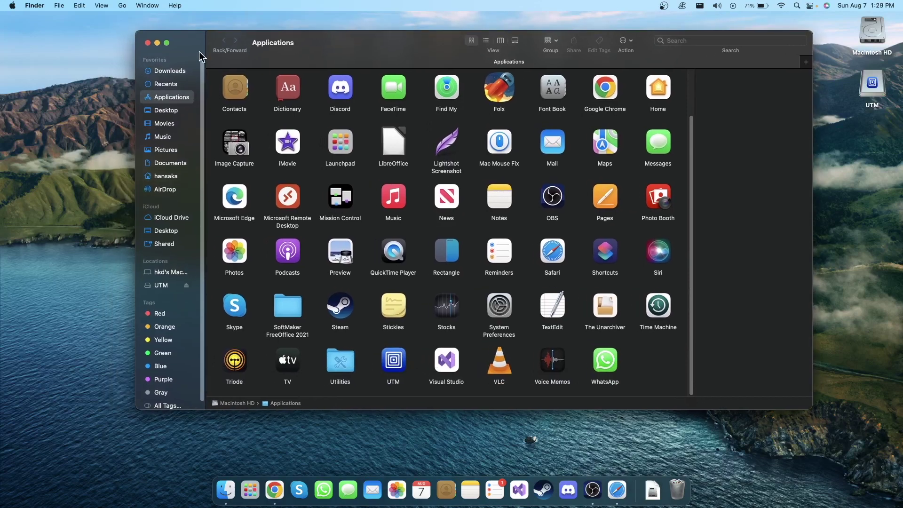
click(148, 43)
Step: Close the disk image window and launch UTM from the Youtube folder in Launchpad
click(262, 122)
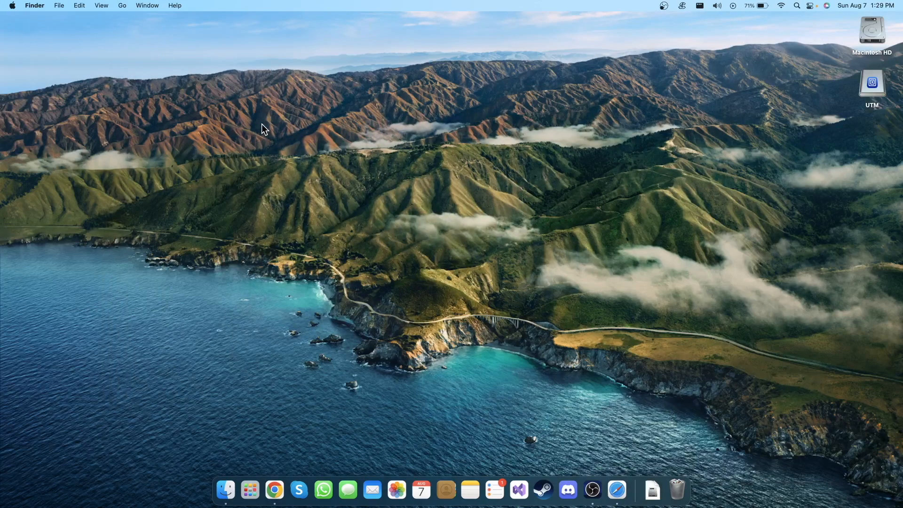
click(227, 489)
click(250, 488)
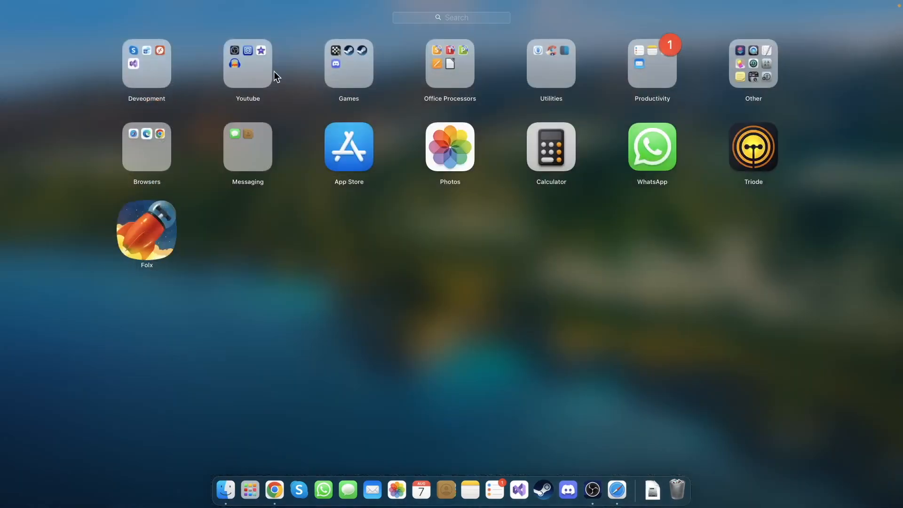
click(259, 67)
click(249, 240)
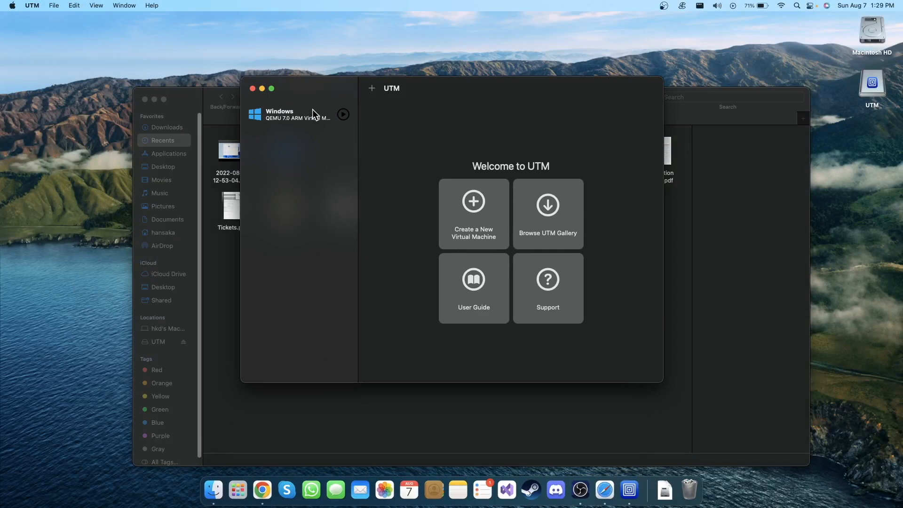
Step: Enlarge and reposition the UTM welcome window and close the Finder window behind it
drag(665, 292, 863, 292)
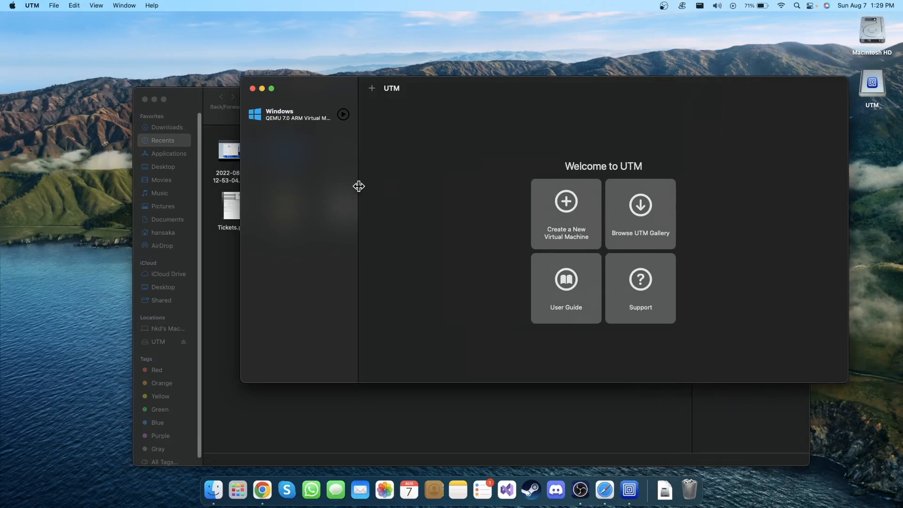
double_click(336, 93)
click(145, 99)
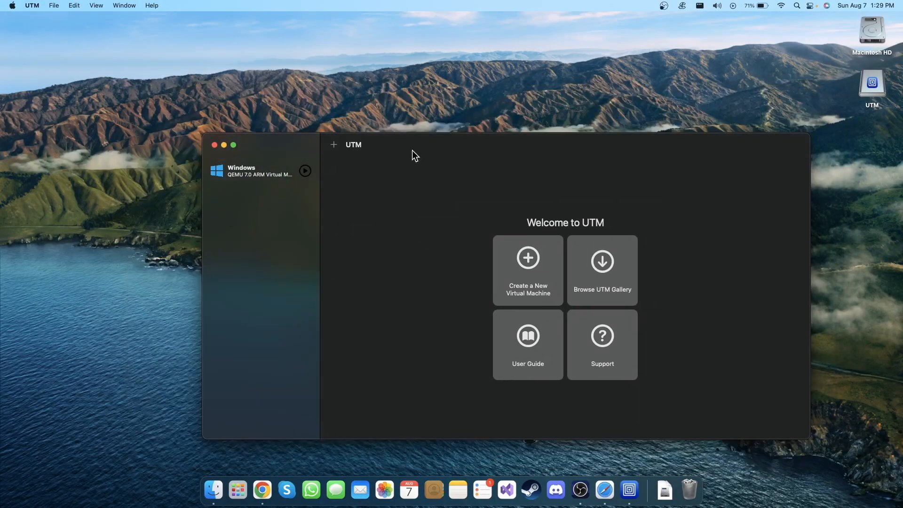
drag(412, 148, 413, 107)
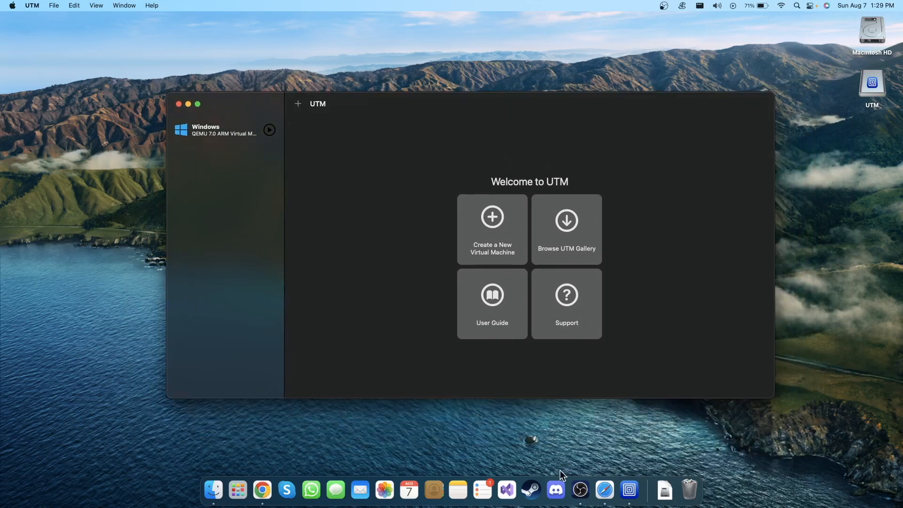
Step: Reach kali.org's Bare Metal downloads and show the Apple M1 Kali 2022.2 installer images
click(605, 489)
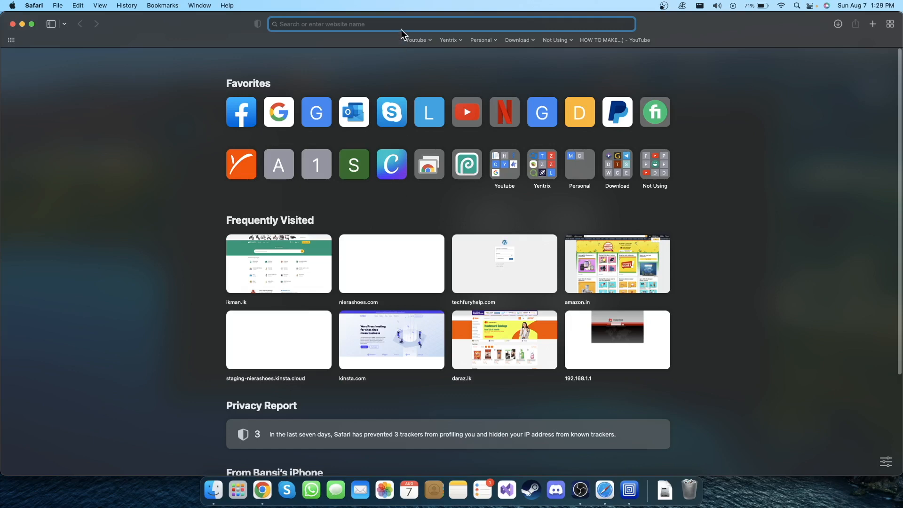
text(kali lin)
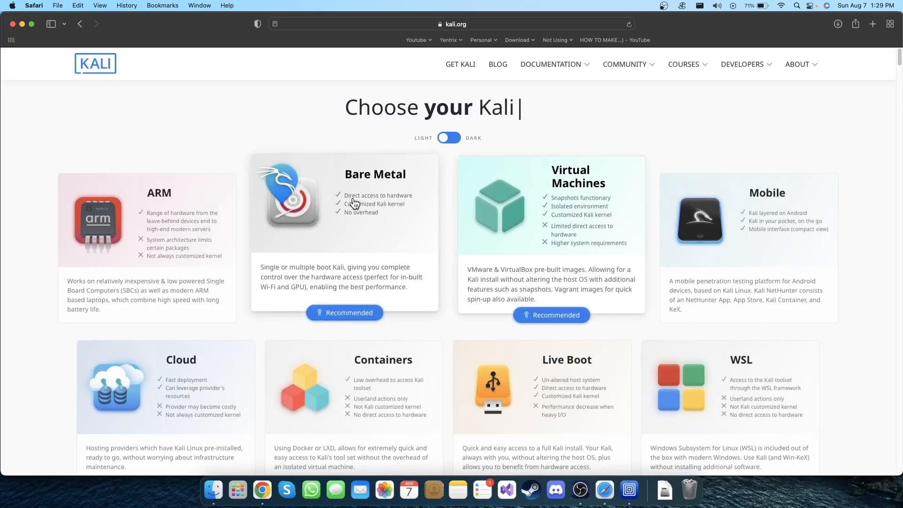
click(378, 215)
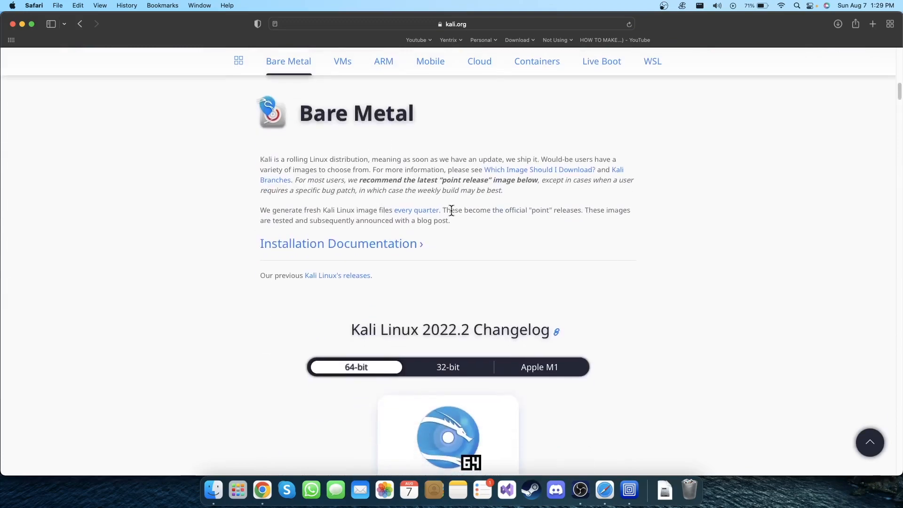
scroll(491, 213, down, 3)
scroll(529, 240, down, 2)
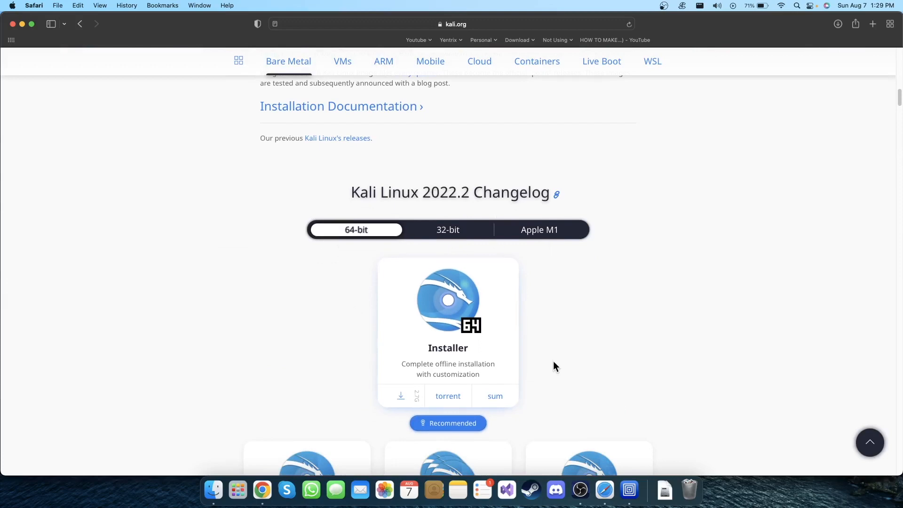
click(540, 230)
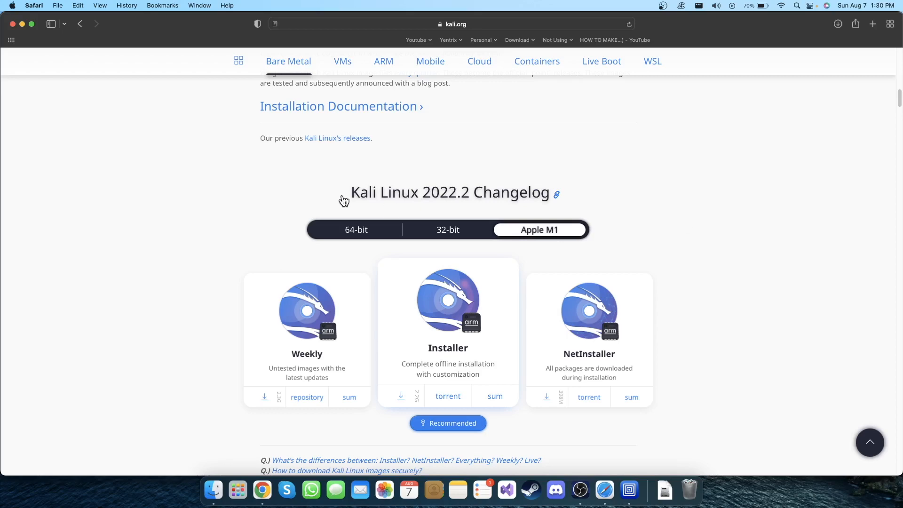
click(13, 5)
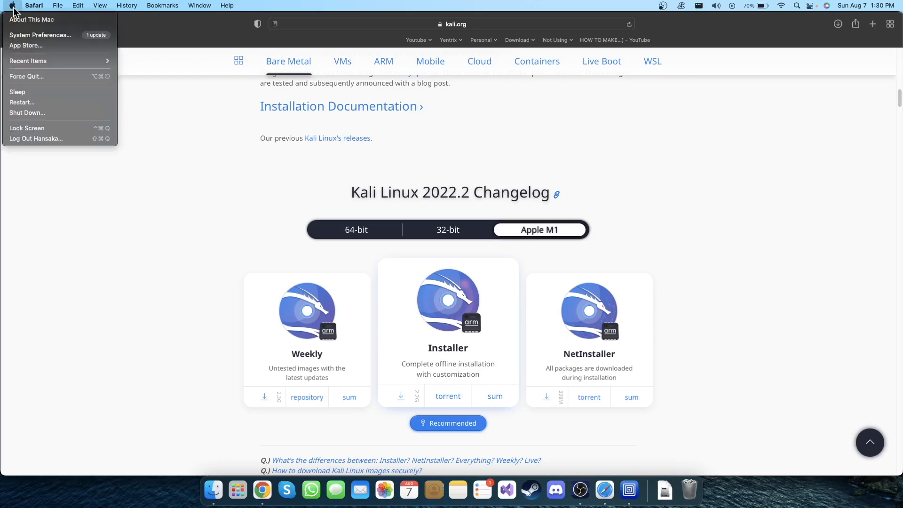
click(31, 20)
drag(537, 121, 580, 130)
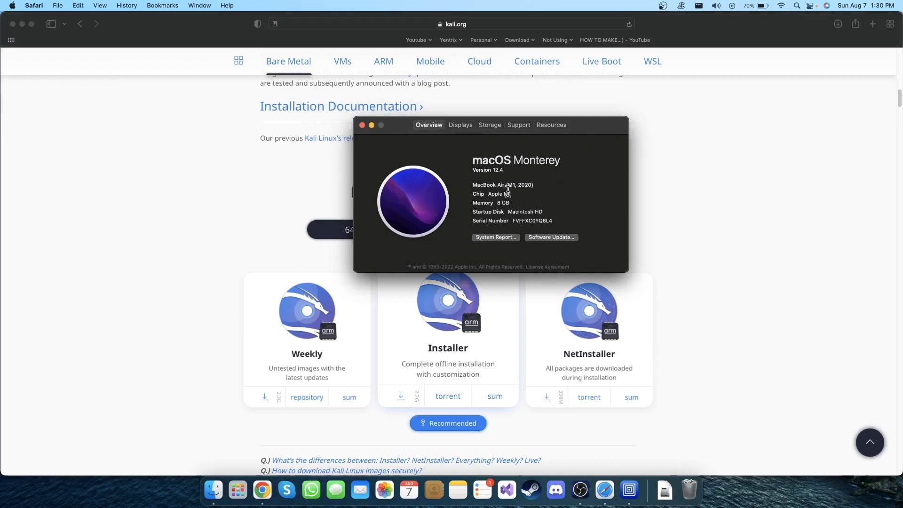
drag(488, 194, 512, 194)
click(362, 125)
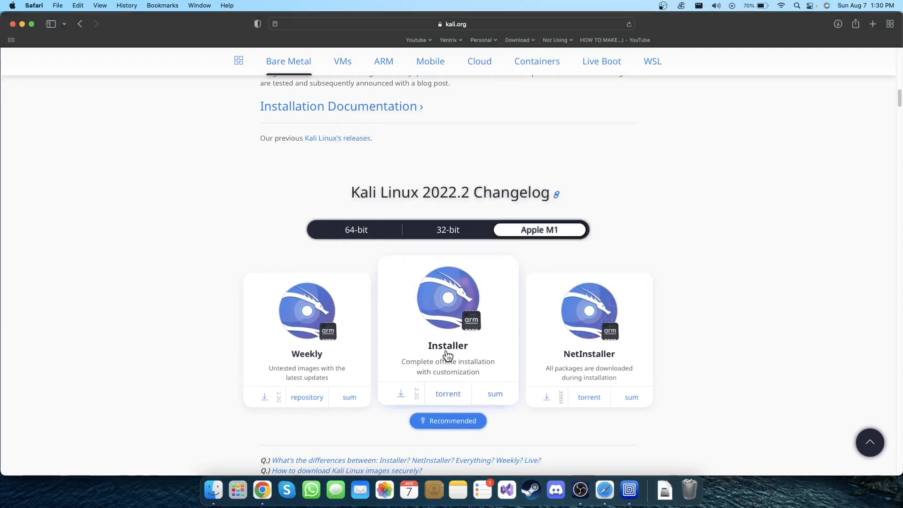
Step: Download the Apple M1 Installer image kali-linux-2022.2-installer-arm64.iso, allowing kali.org downloads
click(403, 395)
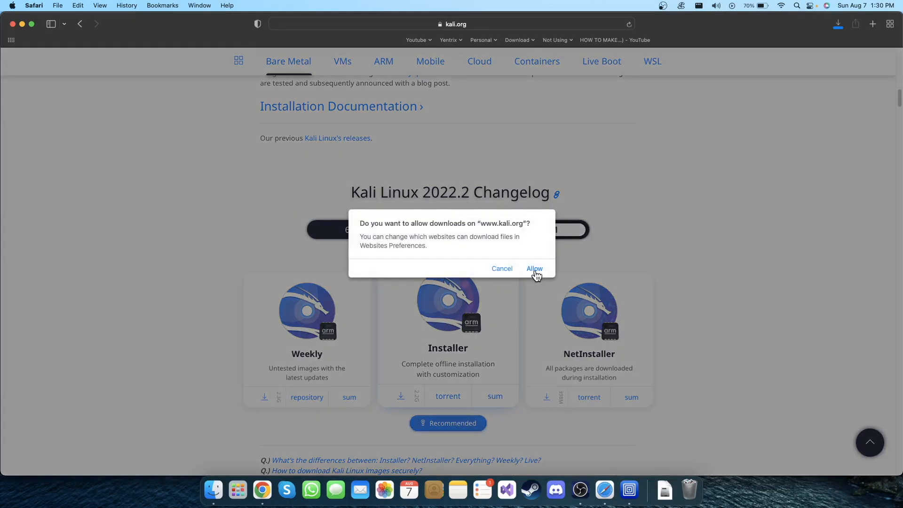
click(535, 271)
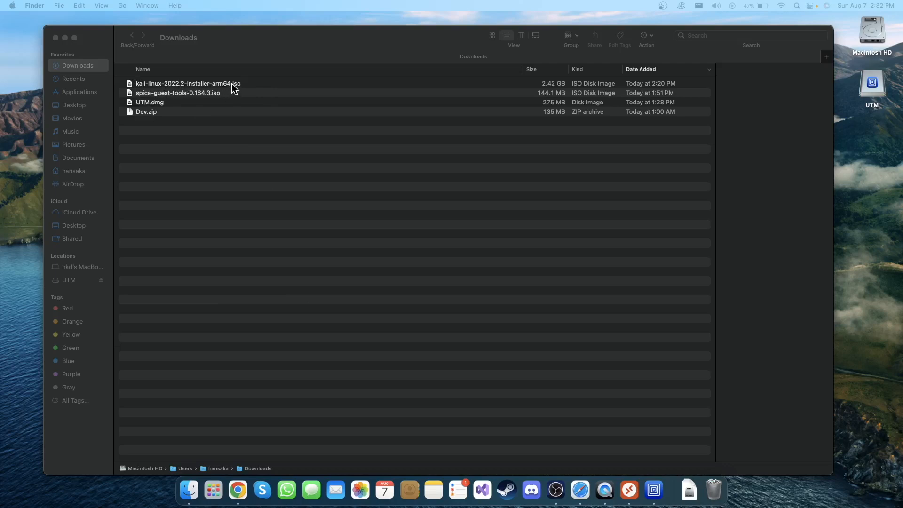
Step: Create a new UTM virtual machine with Virtualize and the custom Other operating system
click(653, 489)
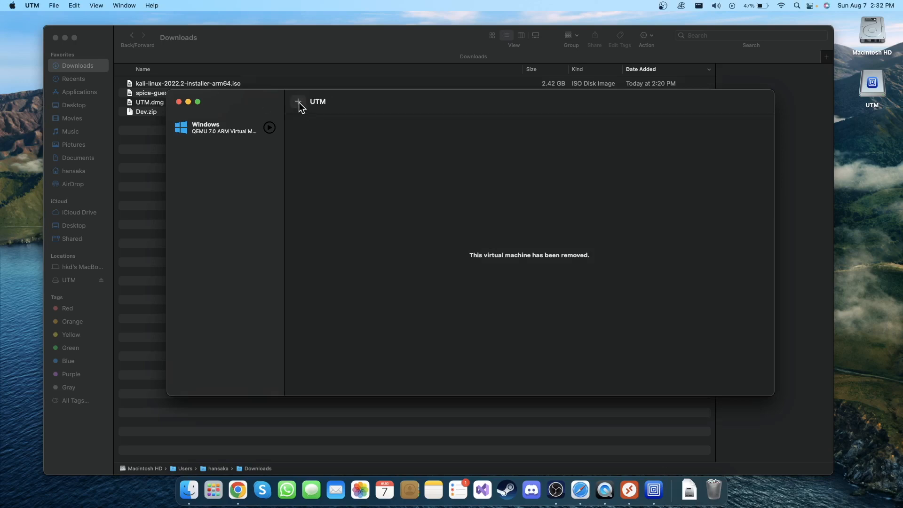
click(54, 6)
click(53, 15)
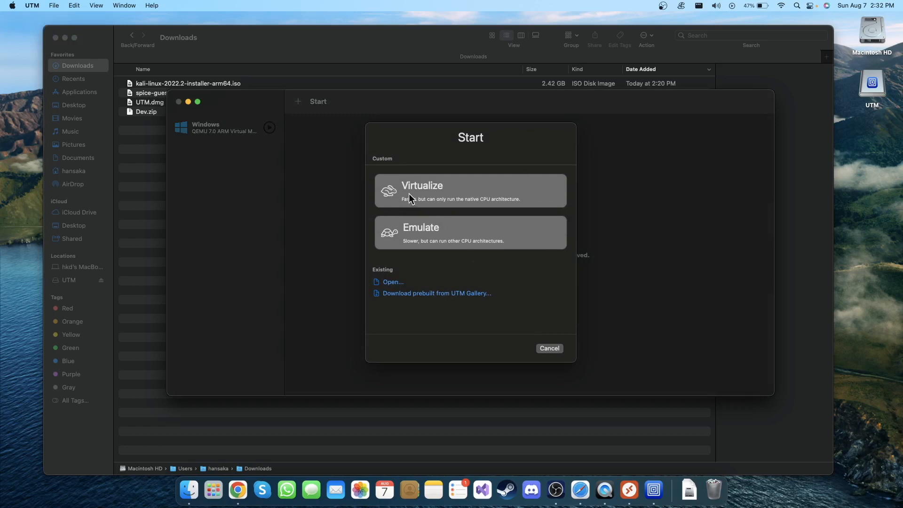
click(445, 192)
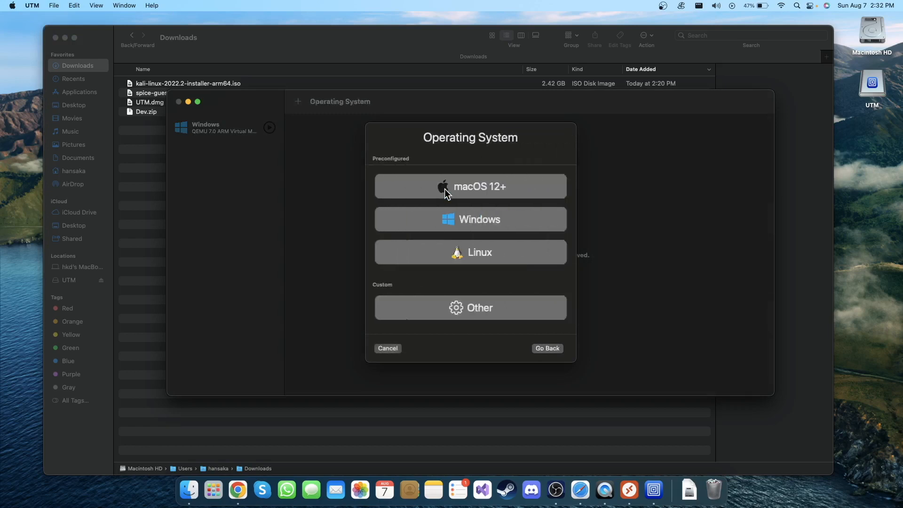
click(474, 314)
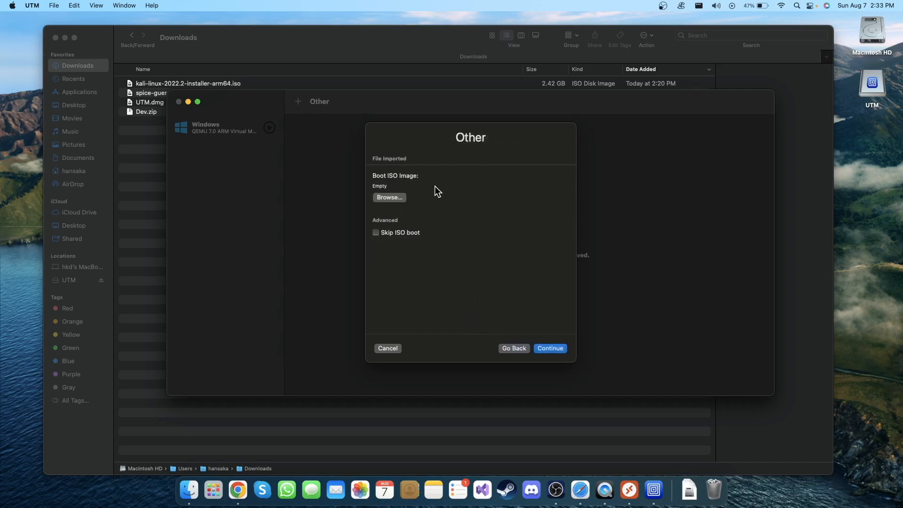
Step: Set kali-linux-2022.2-installer-arm64.iso as the boot ISO image and continue to Hardware
click(385, 198)
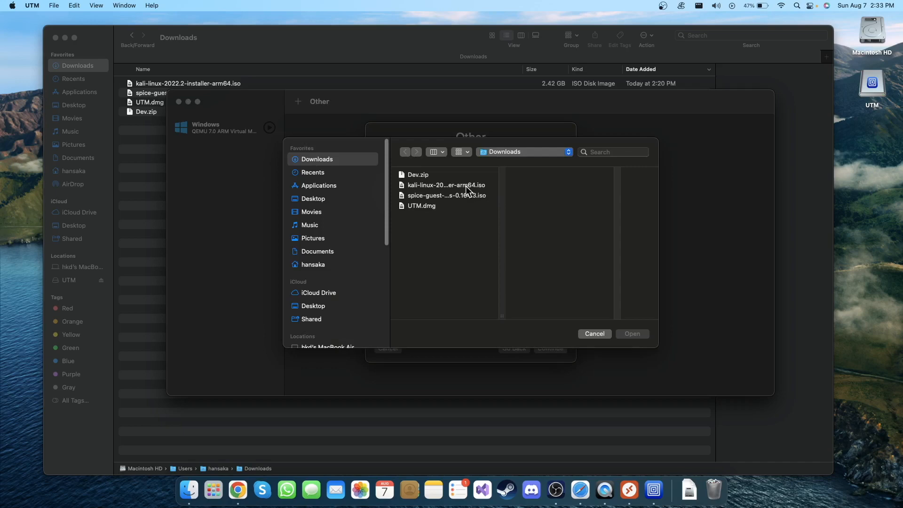
click(469, 186)
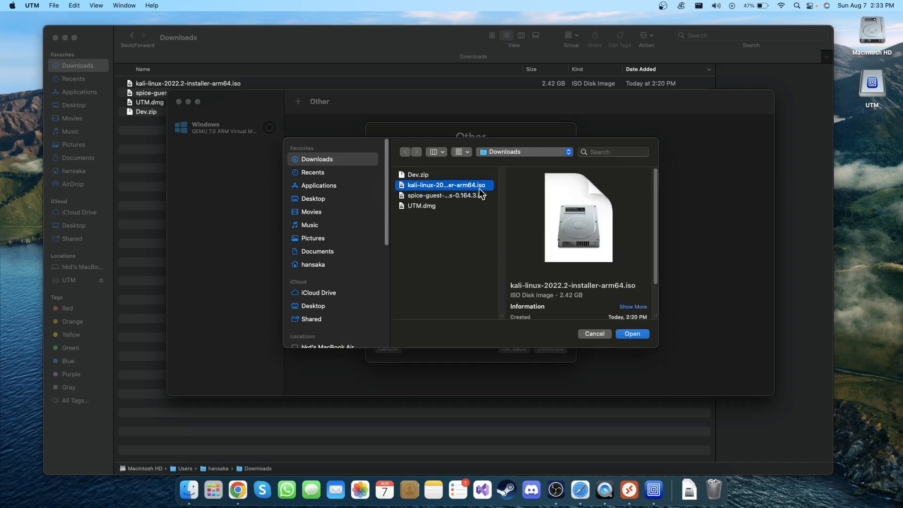
click(630, 334)
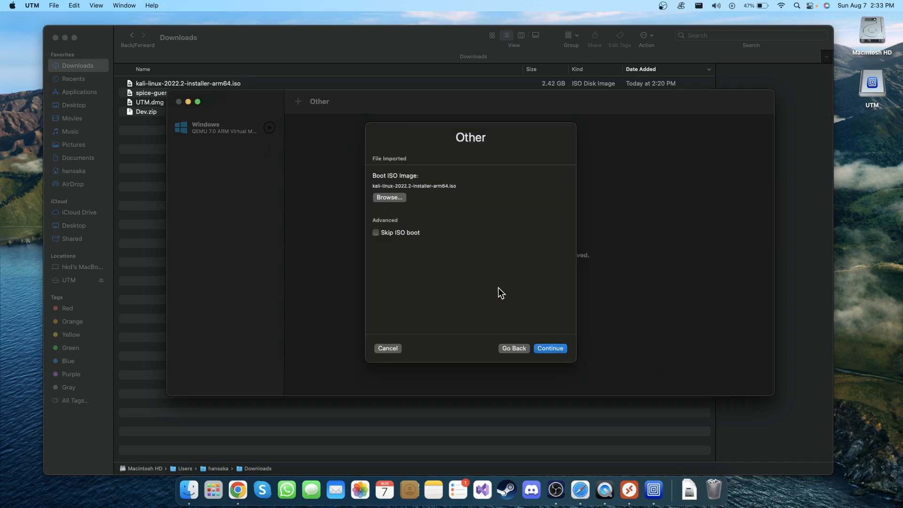
click(553, 349)
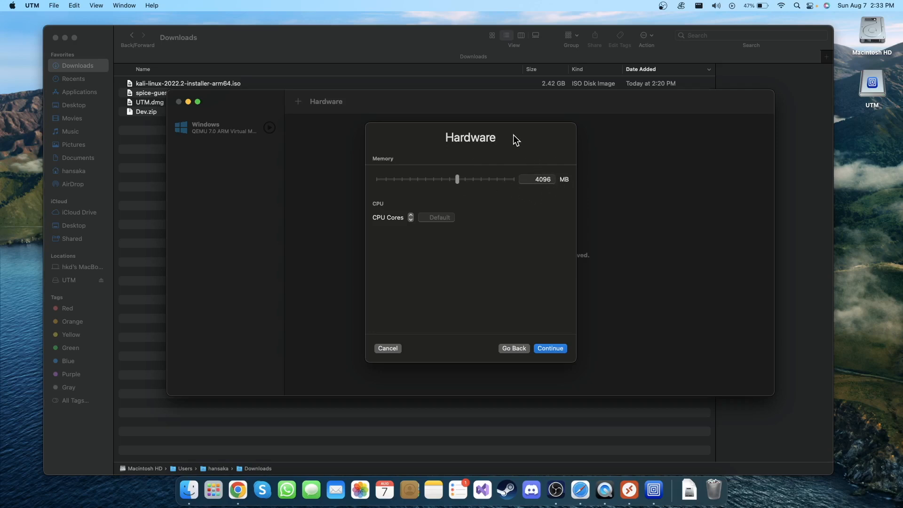
Step: Keep default hardware, set a 32 GB drive, and continue to Shared Directory
click(551, 348)
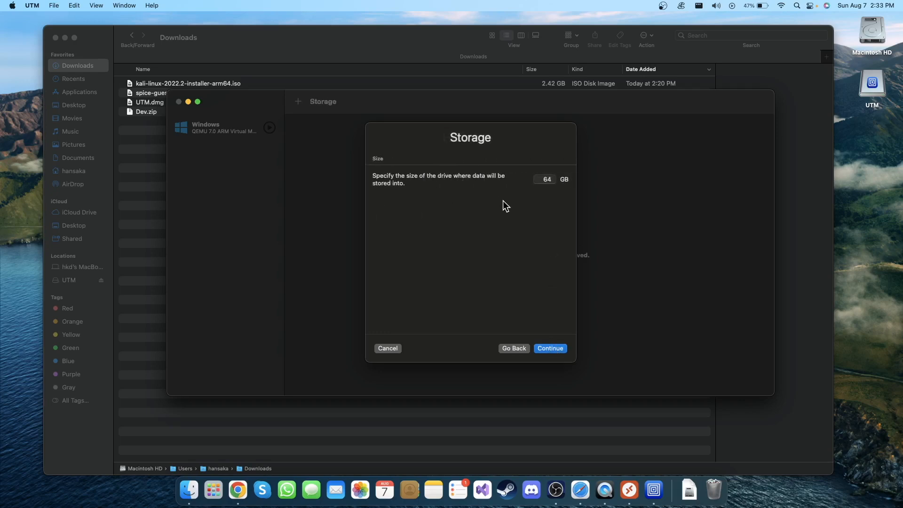
click(547, 179)
text(32)
click(564, 236)
click(544, 348)
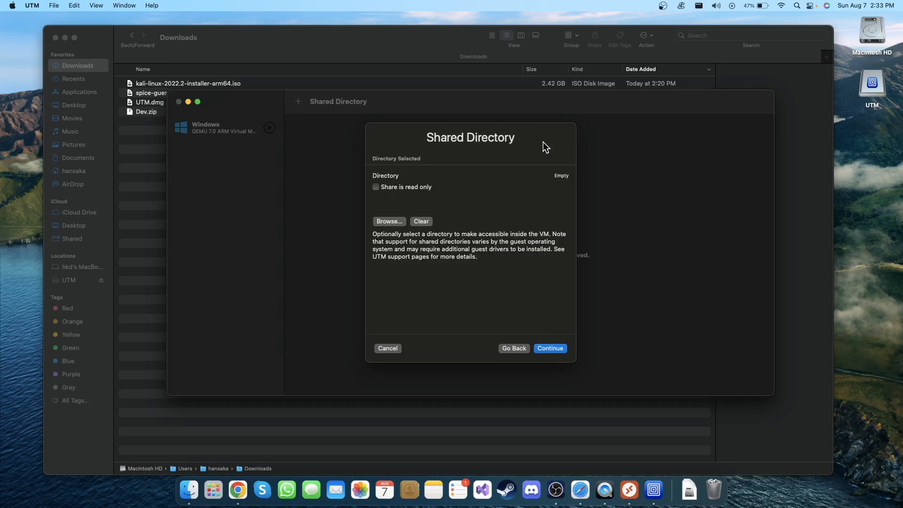
Step: Share the Documents folder with the VM and continue to the Summary page
click(390, 222)
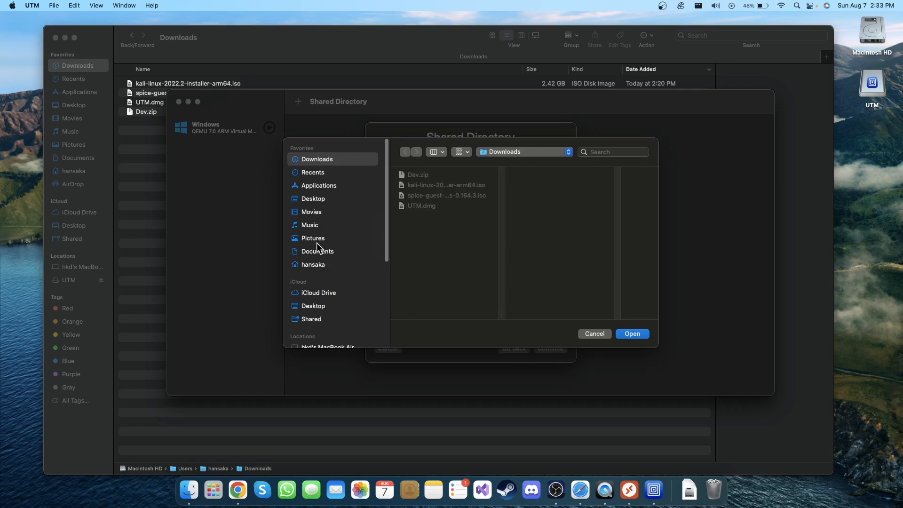
click(316, 251)
click(633, 334)
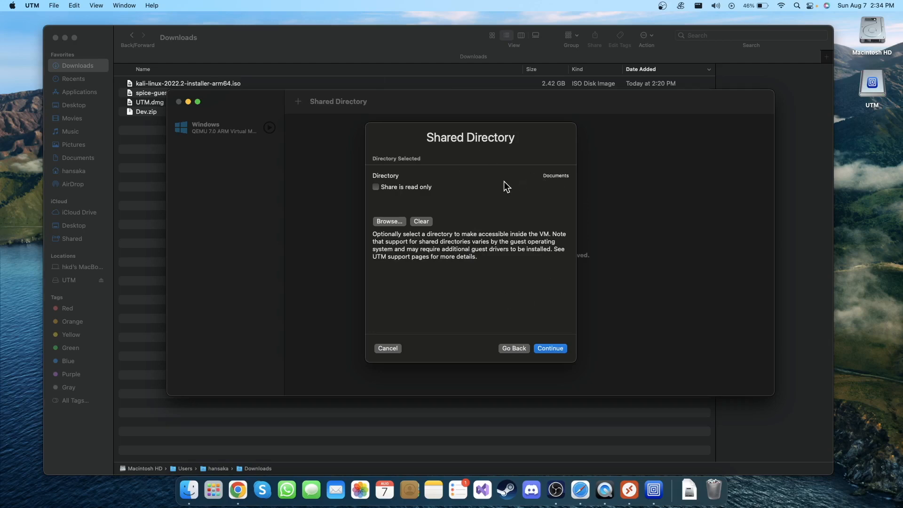
click(556, 349)
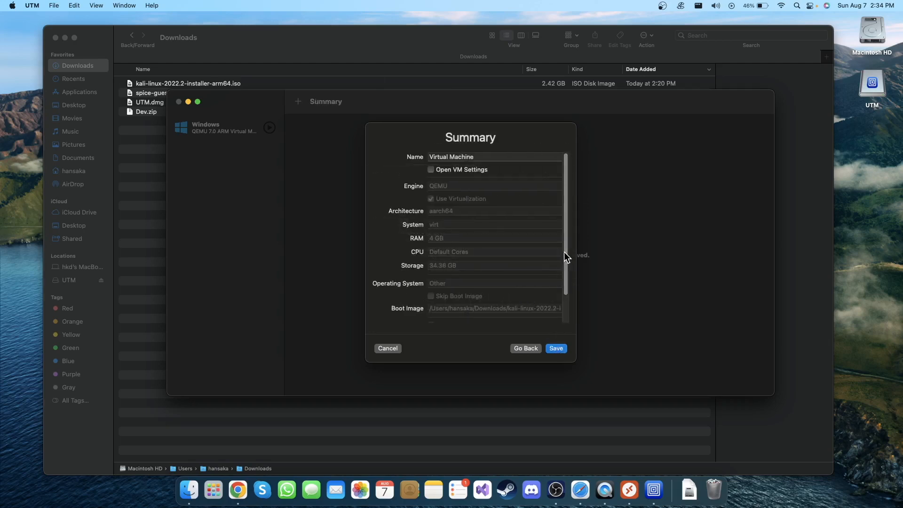
scroll(564, 254, down, 2)
drag(565, 280, 568, 237)
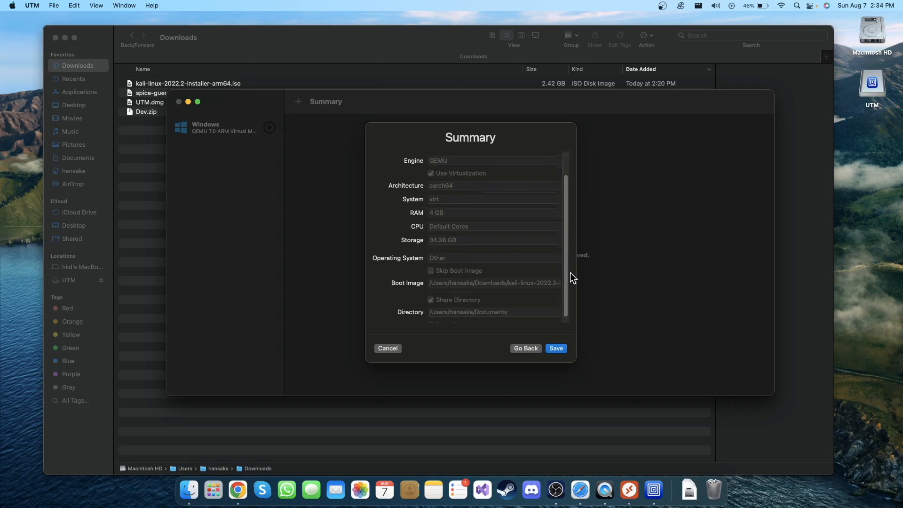
scroll(568, 237, down, 2)
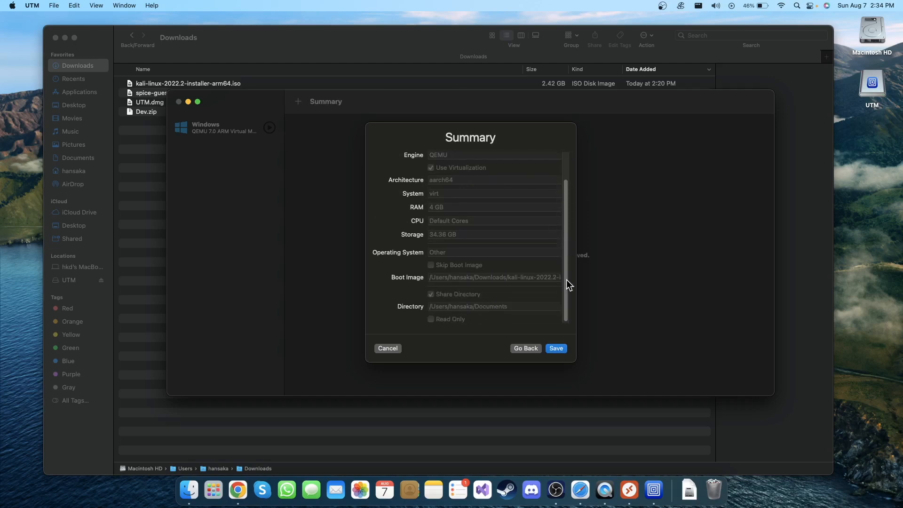
Step: Save the new VM so it is listed as Virtual Machine in UTM's library
click(556, 348)
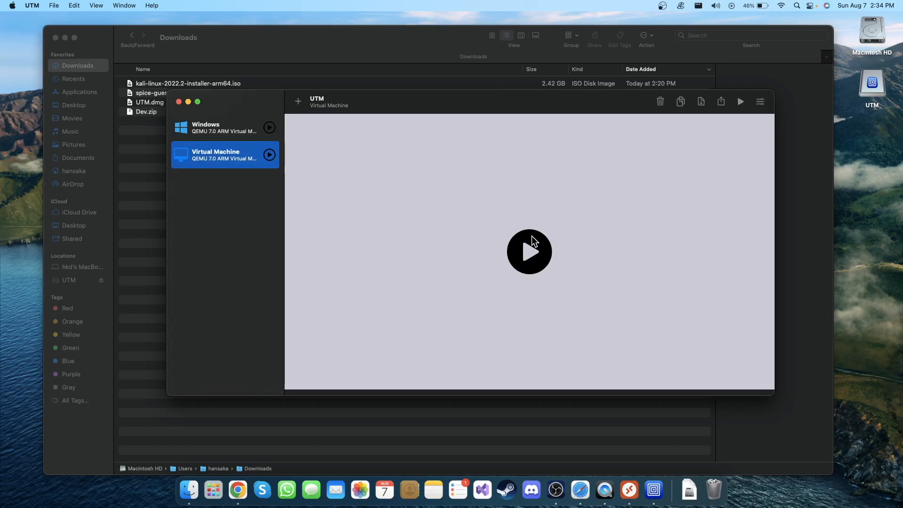
Step: Start Virtual Machine, close the library and Finder windows, and centre the VM display showing GRUB
click(528, 251)
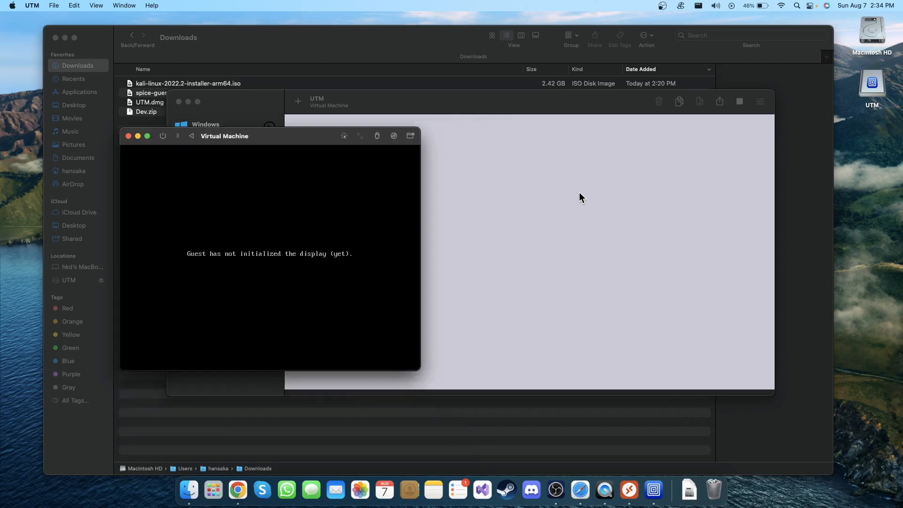
drag(319, 140, 545, 97)
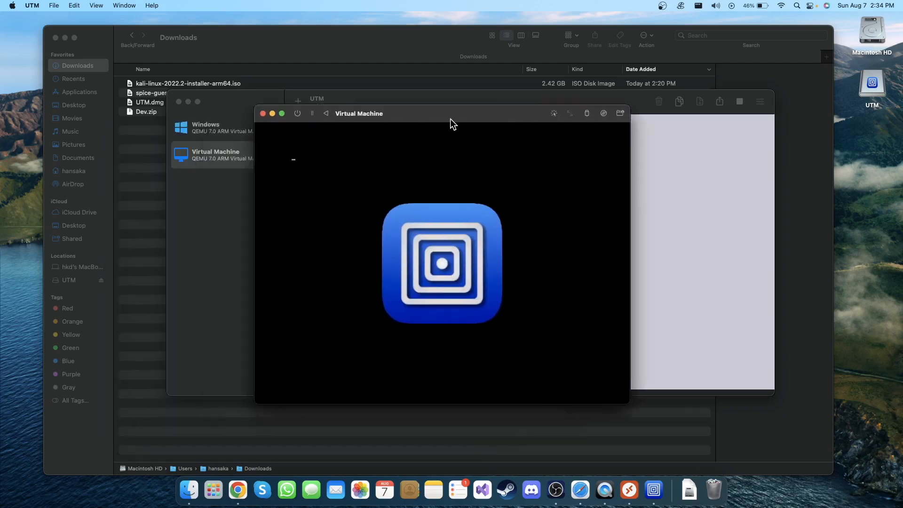
click(188, 102)
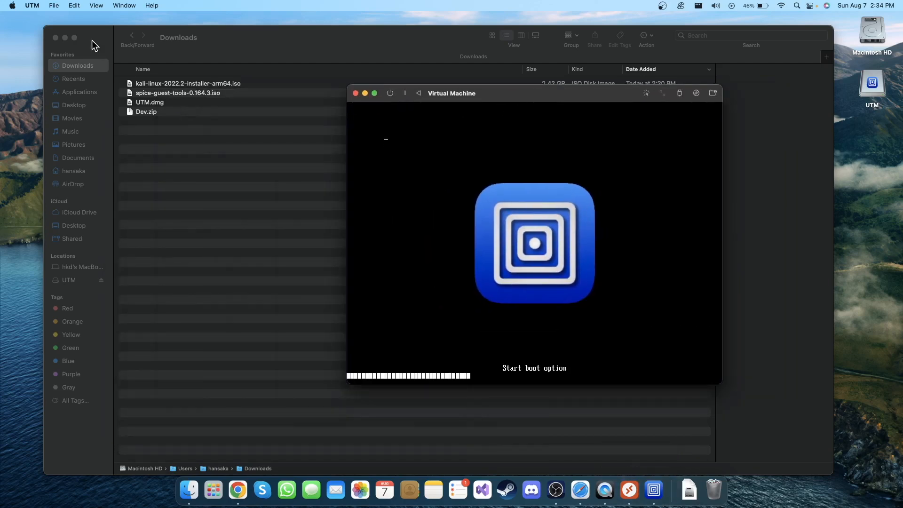
click(55, 37)
drag(525, 93, 493, 90)
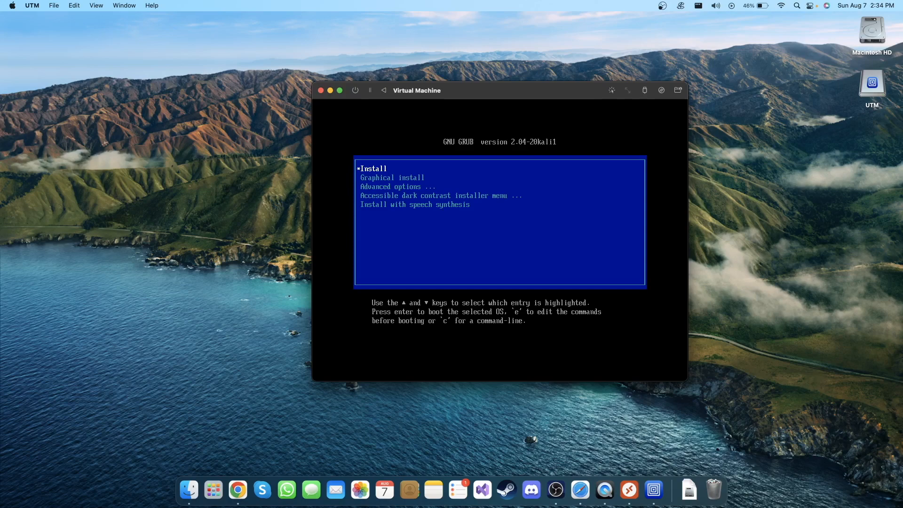
Step: Boot the text-mode Install entry from the GRUB menu rather than Graphical install
key(Down)
key(Up)
key(Down)
key(Up)
key(Return)
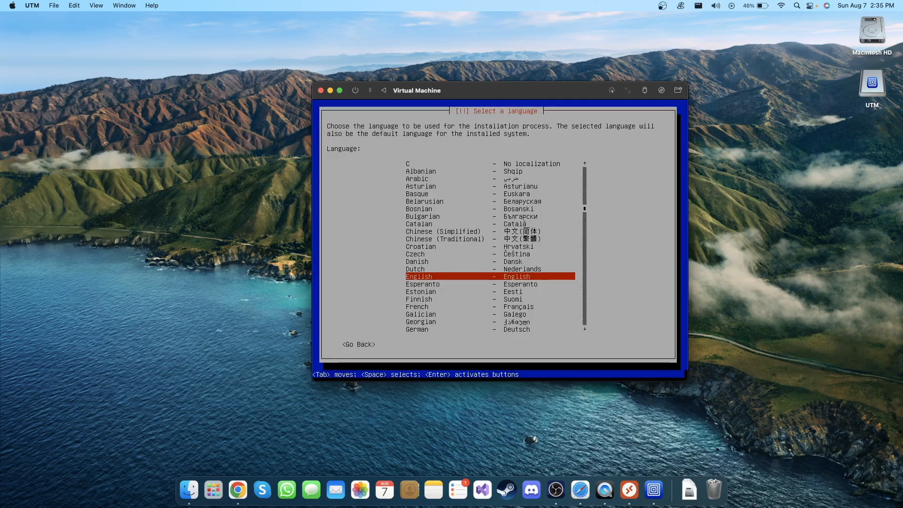
Step: Accept English language, United States location and American English keymap defaults
key(Return)
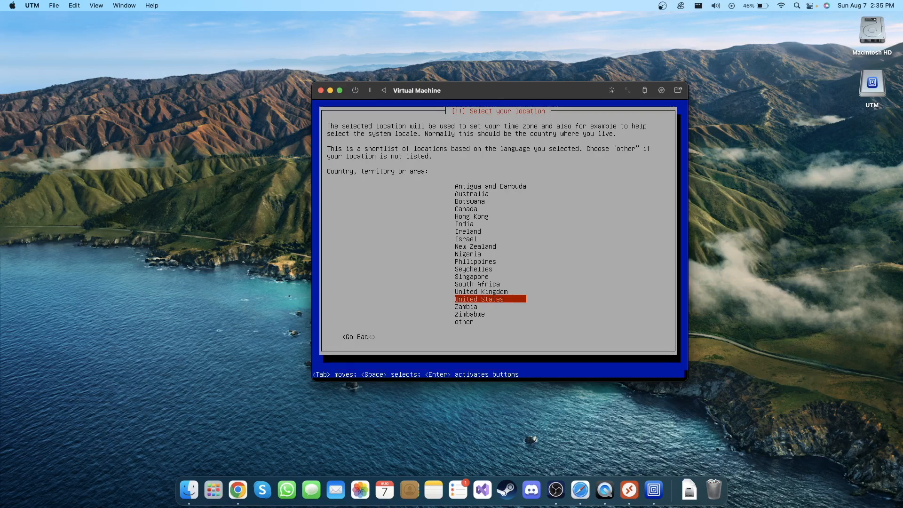
key(Return)
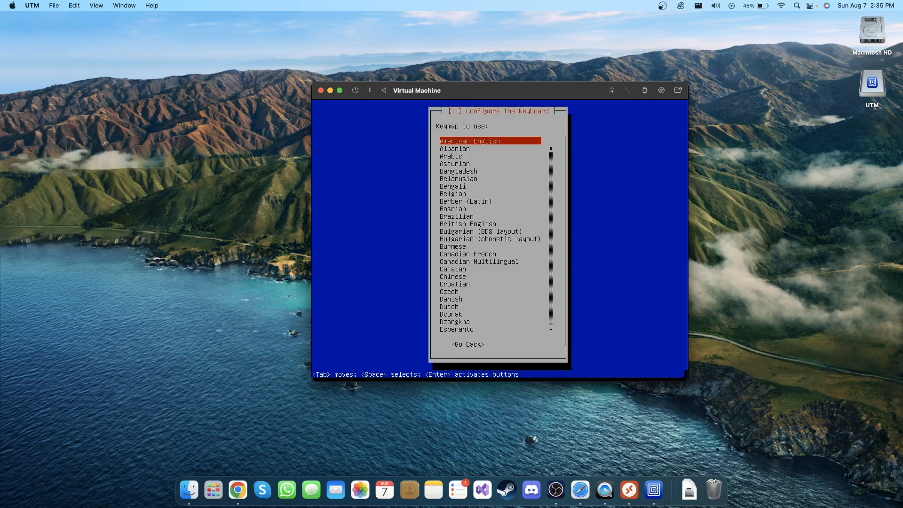
key(Return)
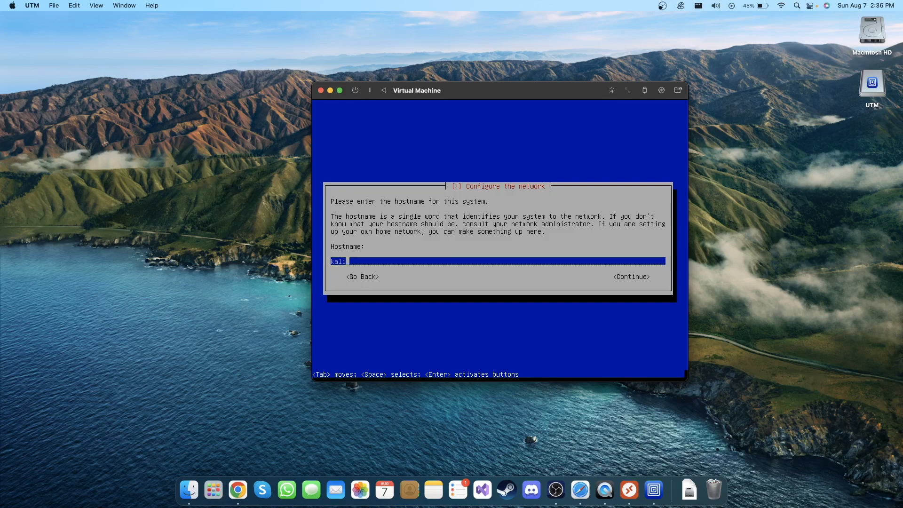
Step: Keep kali as the hostname and leave the domain name empty
key(Return)
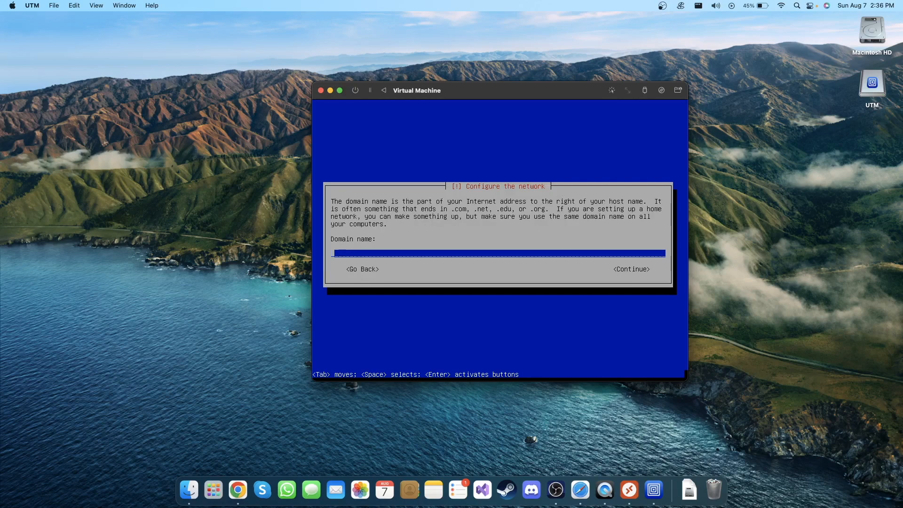
key(Return)
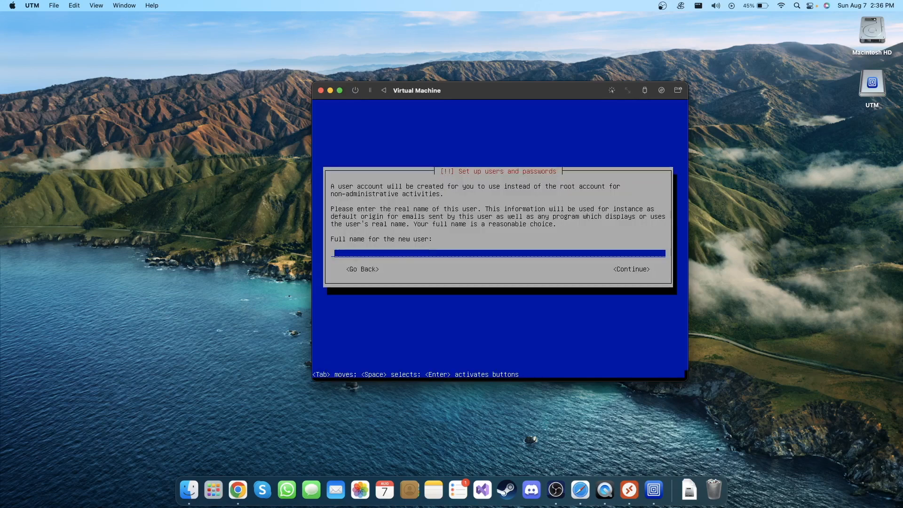
text(tec)
text(h)
Step: Confirm the new user's full name and username, then enter and verify the password
key(Return)
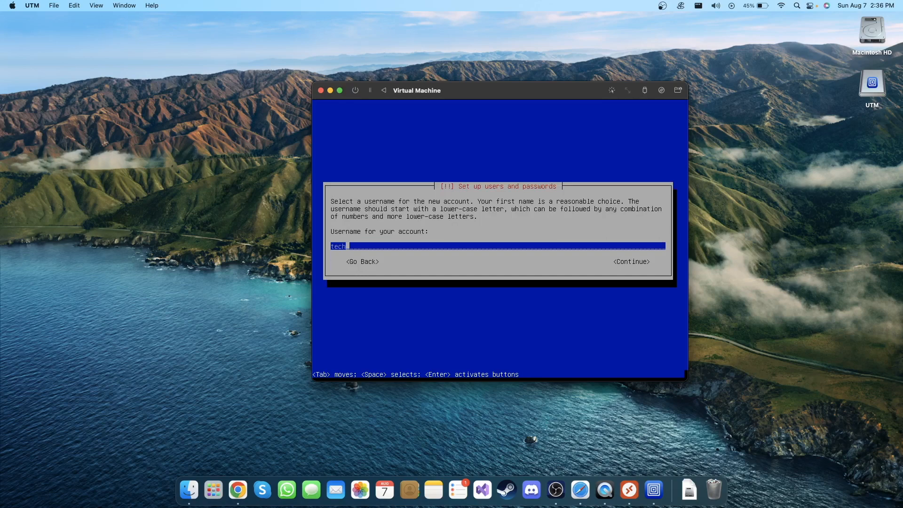
text(fury)
key(Return)
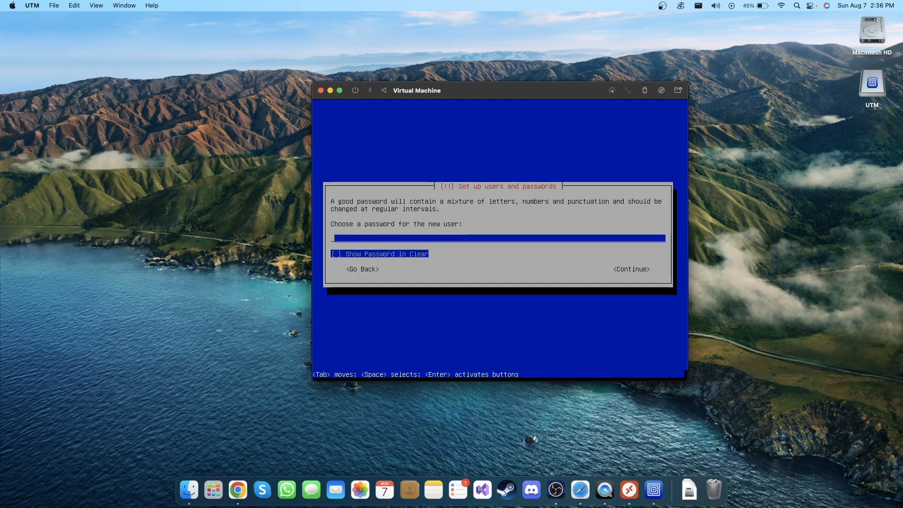
text(****)
key(Return)
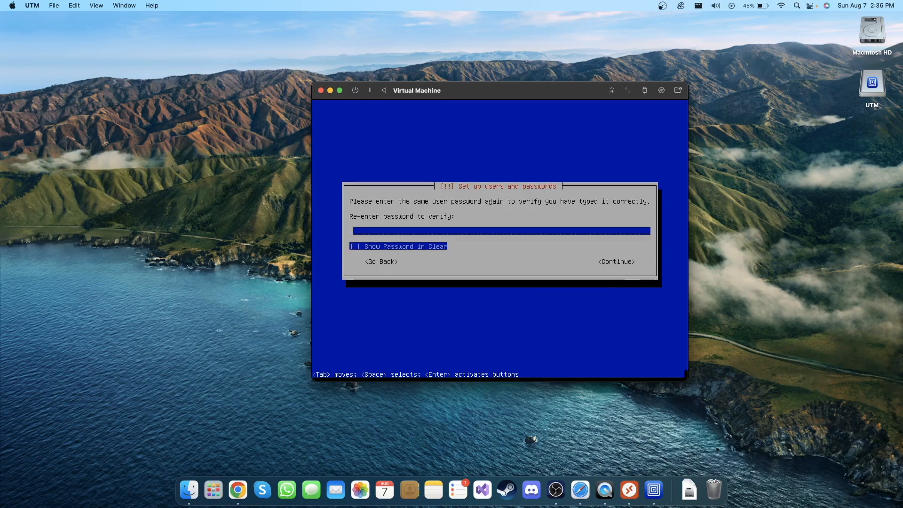
text(****)
key(Return)
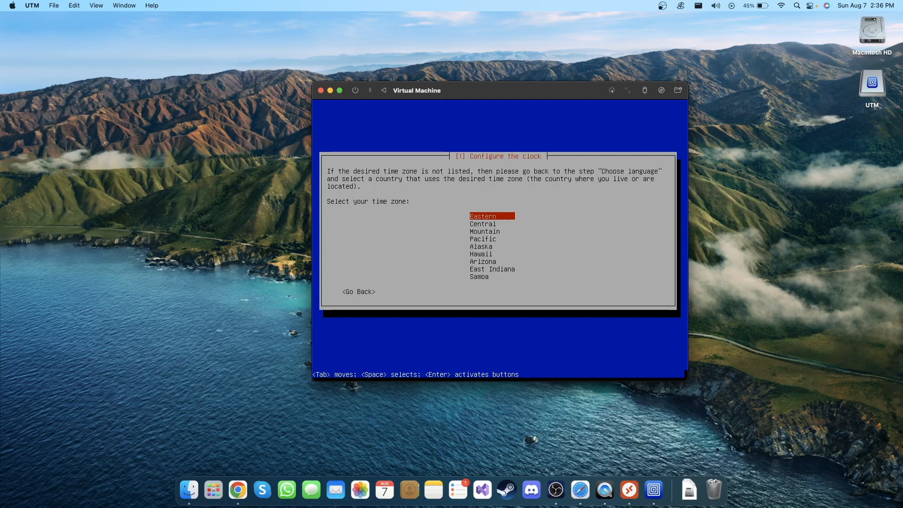
Step: Accept Eastern as the time zone and let the partitioner load
key(Return)
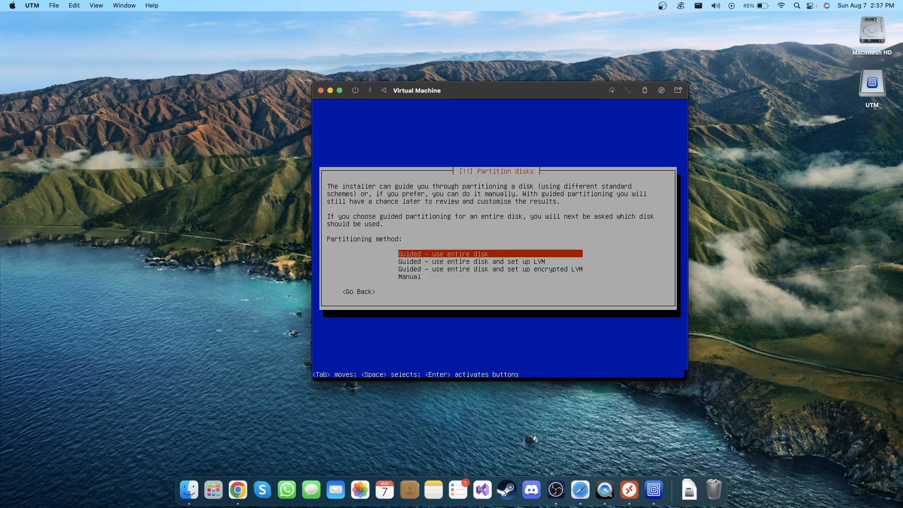
Step: Use guided partitioning of the whole 34.4 GB VirtIO disk in one partition and confirm Yes to write changes
key(Return)
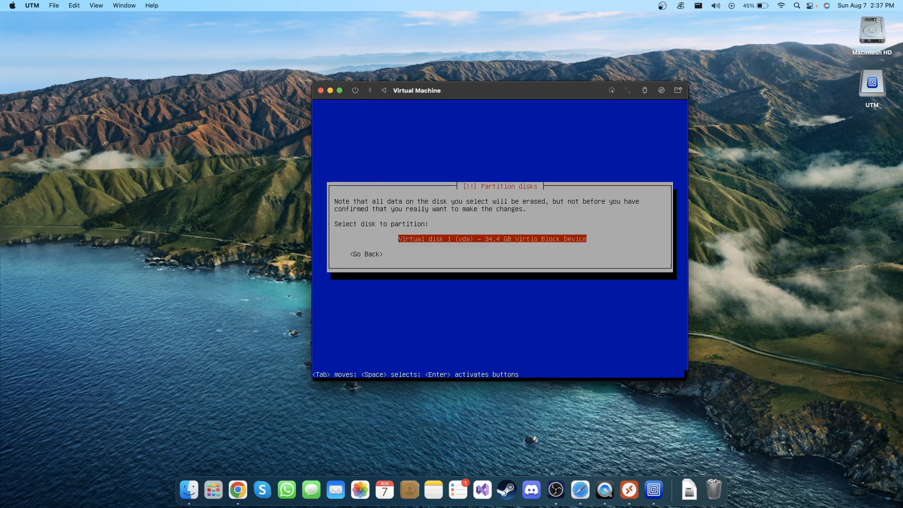
key(Return)
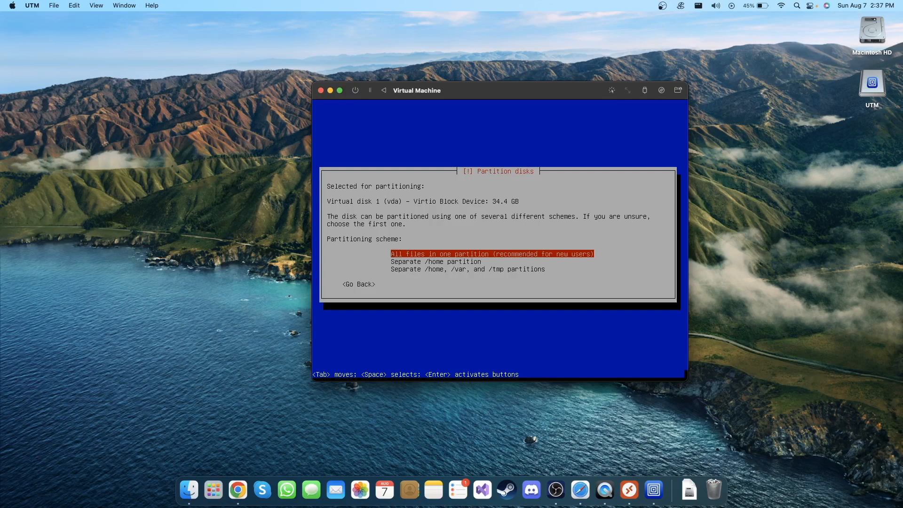
key(Return)
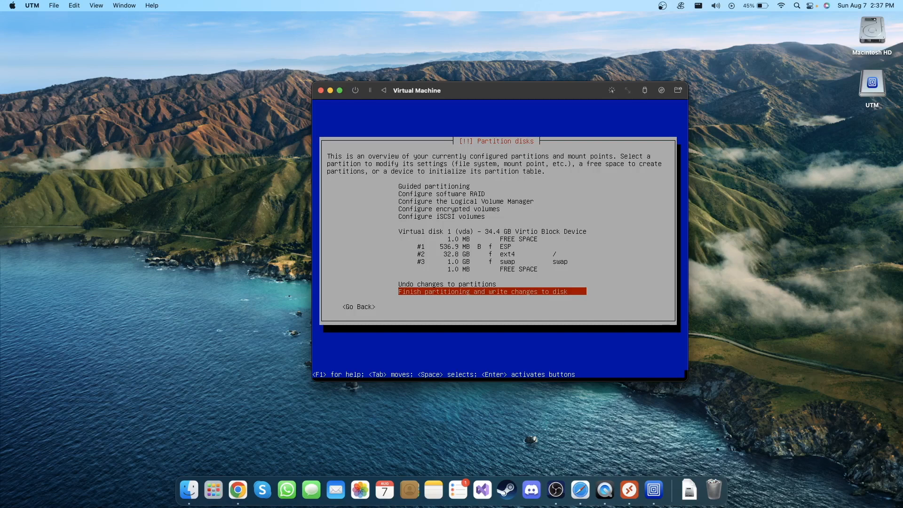
key(Return)
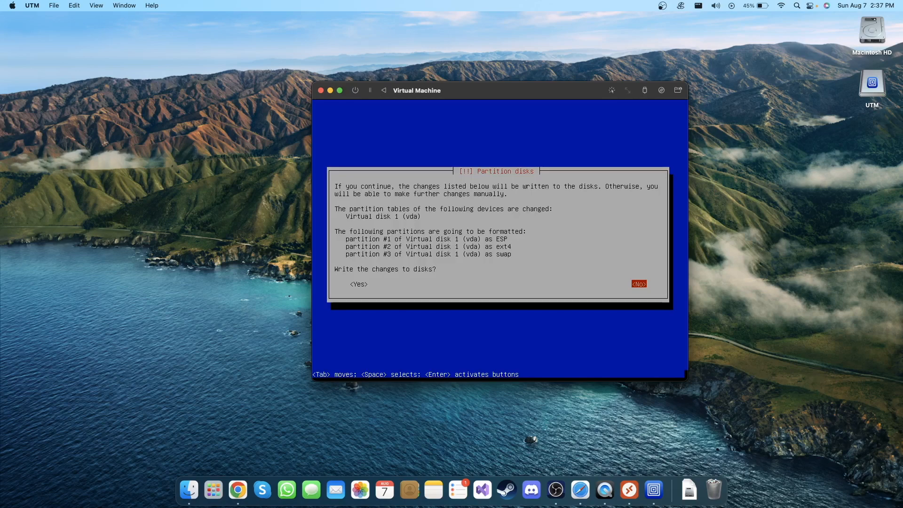
key(Tab)
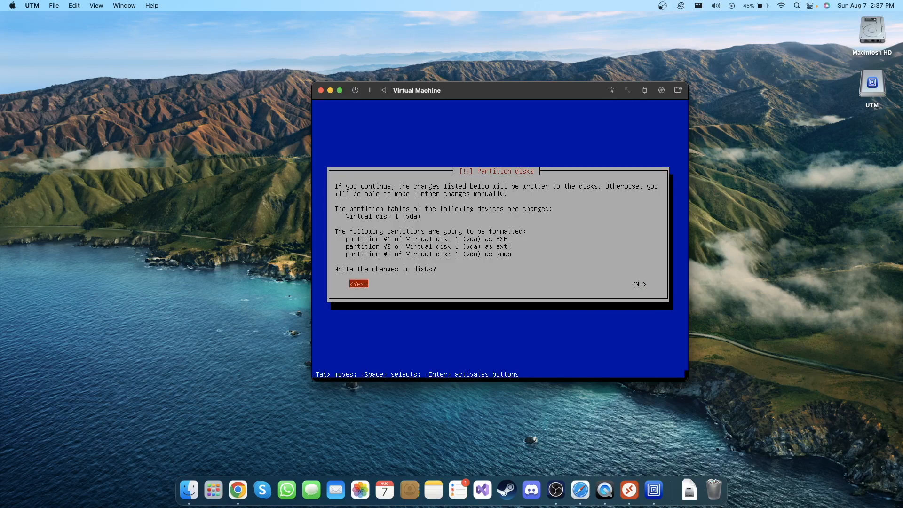
key(Return)
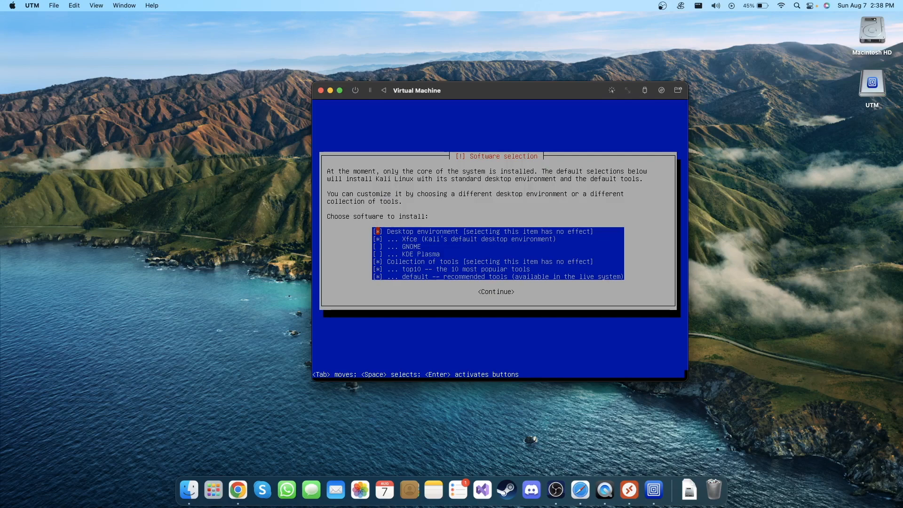
Step: Select the Xfce desktop with default tool collections and continue the software installation
key(Down)
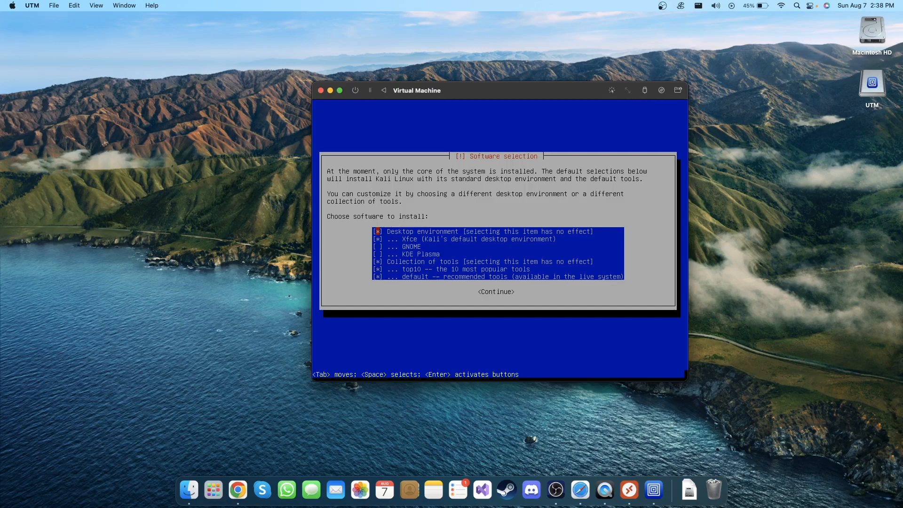
key(Return)
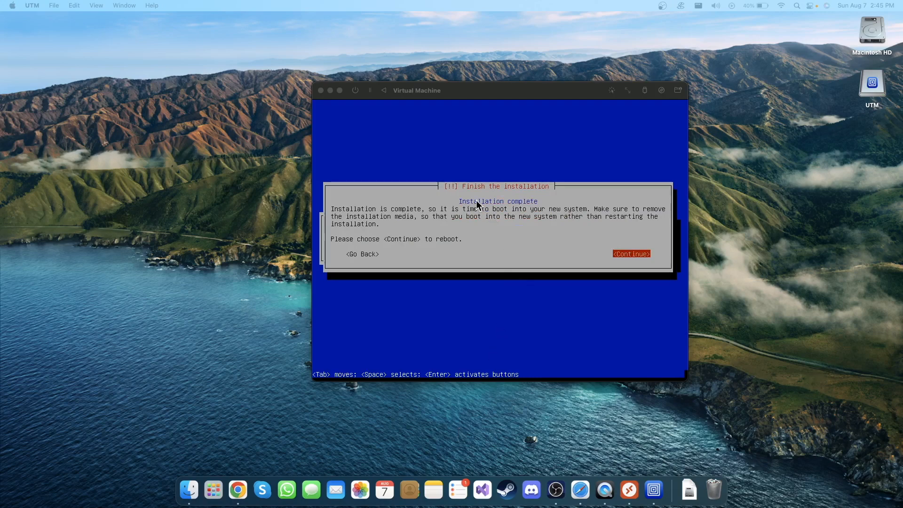
Step: Continue to reboot, then close the VM window and confirm shutting it down at the GRUB menu
click(547, 201)
key(Return)
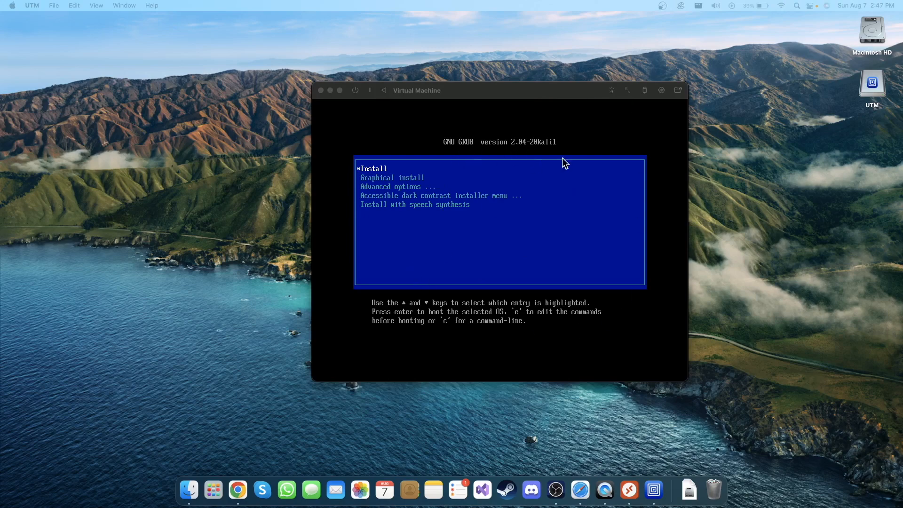
click(320, 91)
click(534, 264)
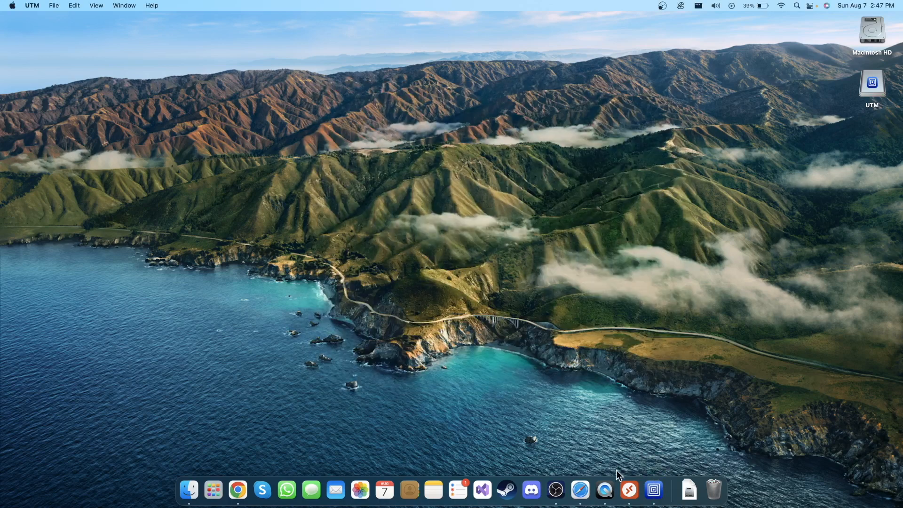
Step: Reopen the UTM library from the Dock and edit Virtual Machine's settings
right_click(652, 490)
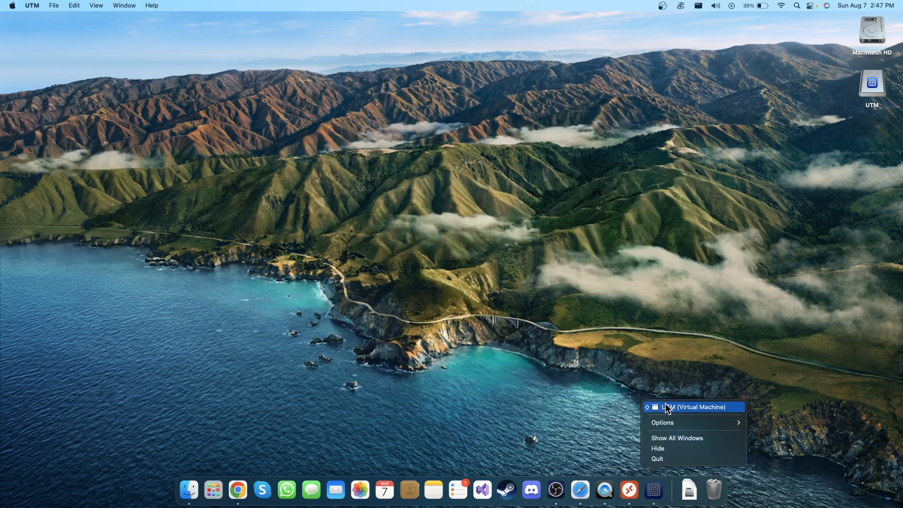
click(665, 407)
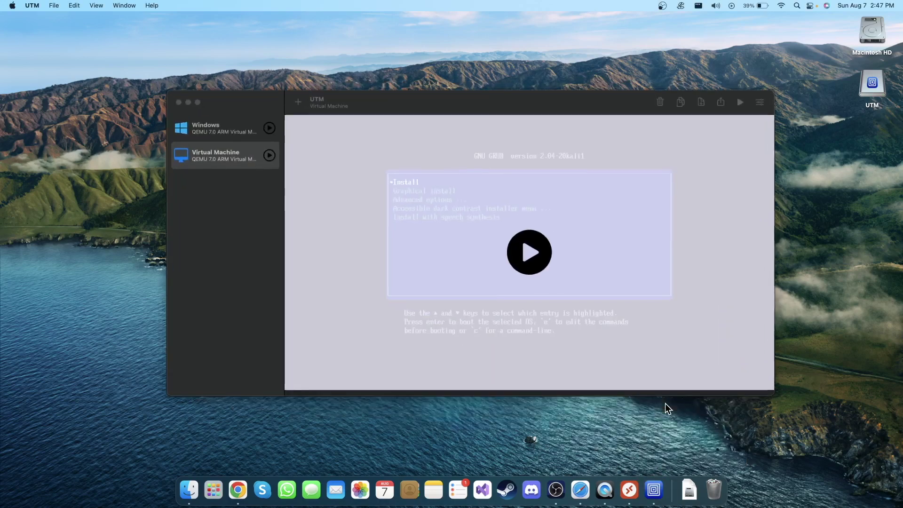
right_click(224, 156)
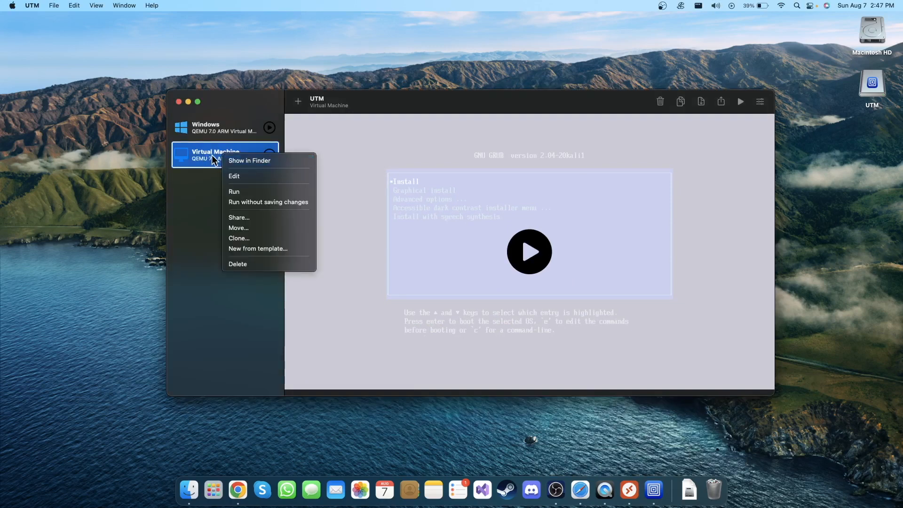
click(239, 177)
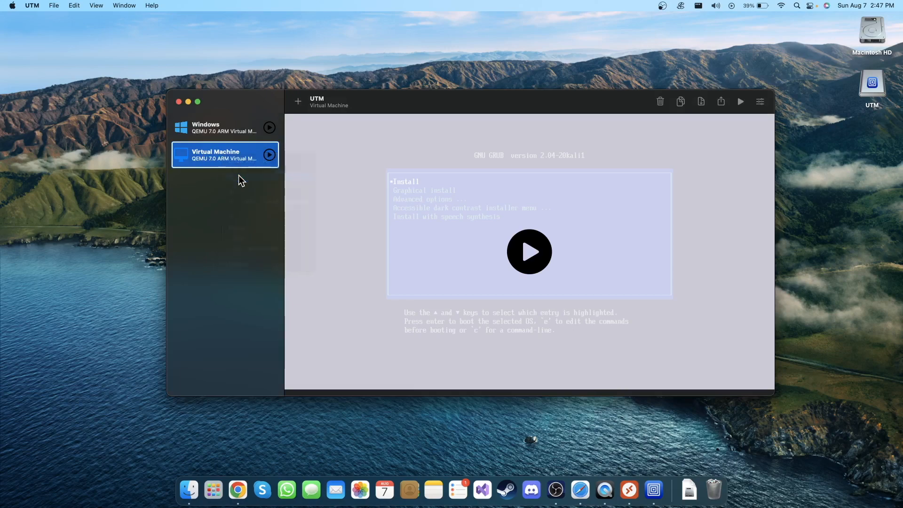
scroll(345, 238, down, 1)
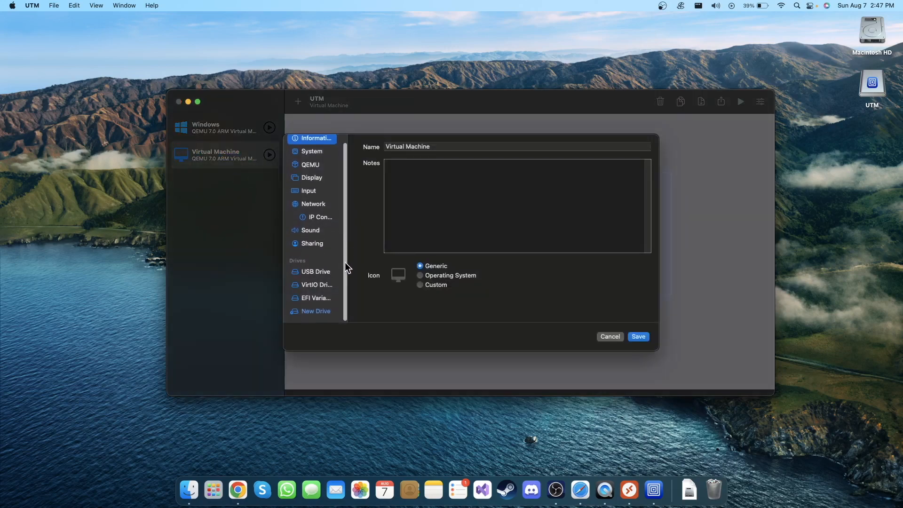
Step: Move the VirtIO Drive above the USB Drive in the drive order and save
click(319, 270)
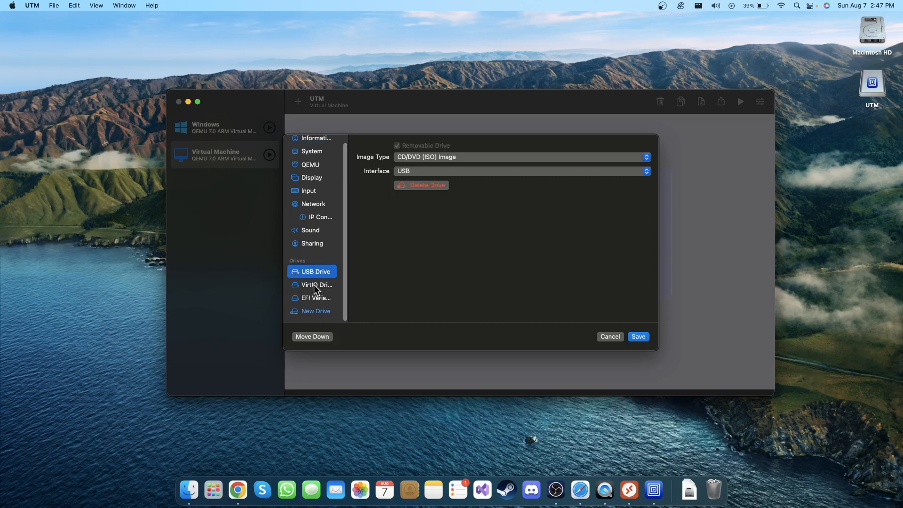
click(314, 284)
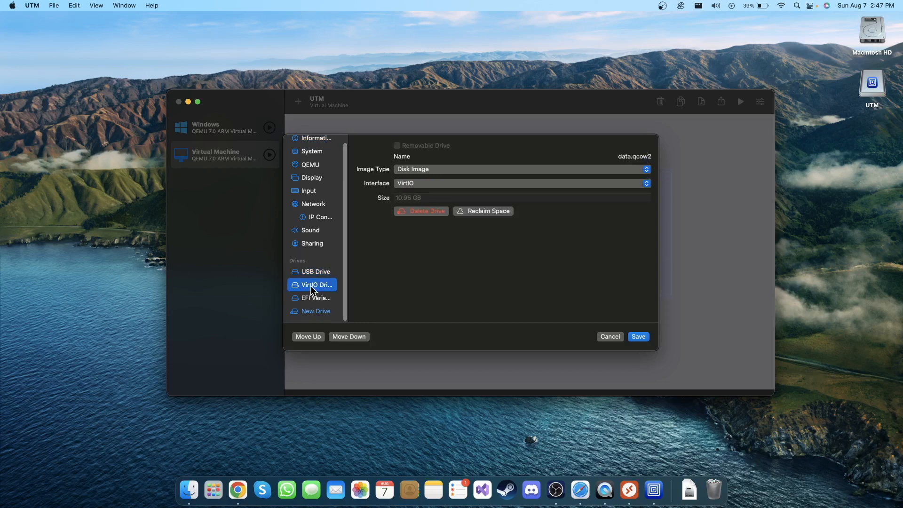
drag(310, 286, 311, 263)
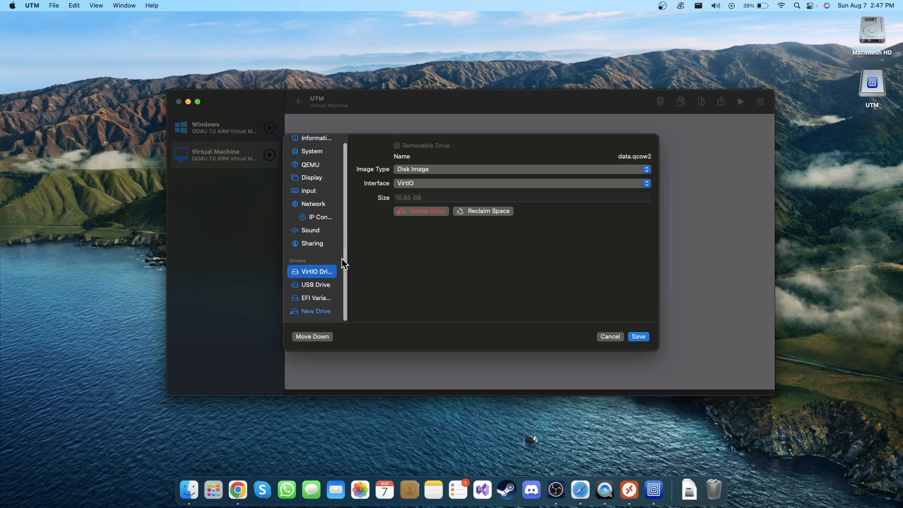
drag(345, 263, 377, 260)
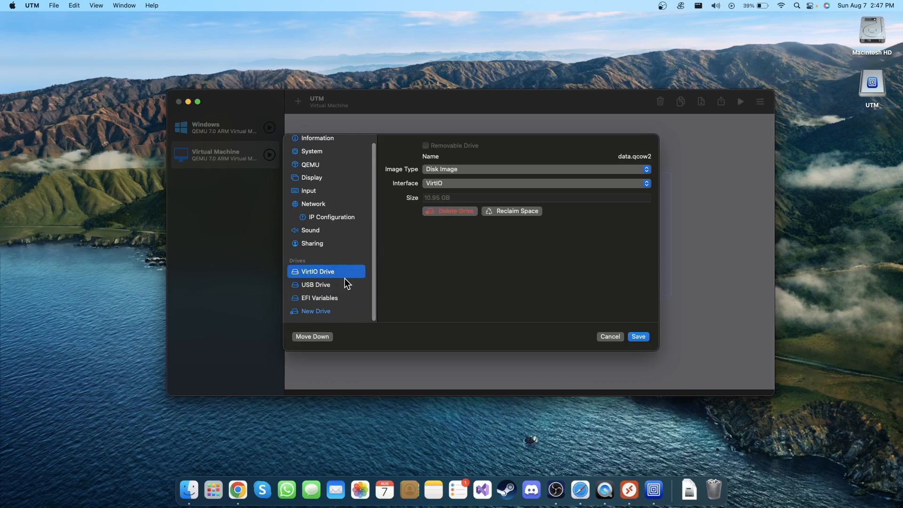
click(643, 336)
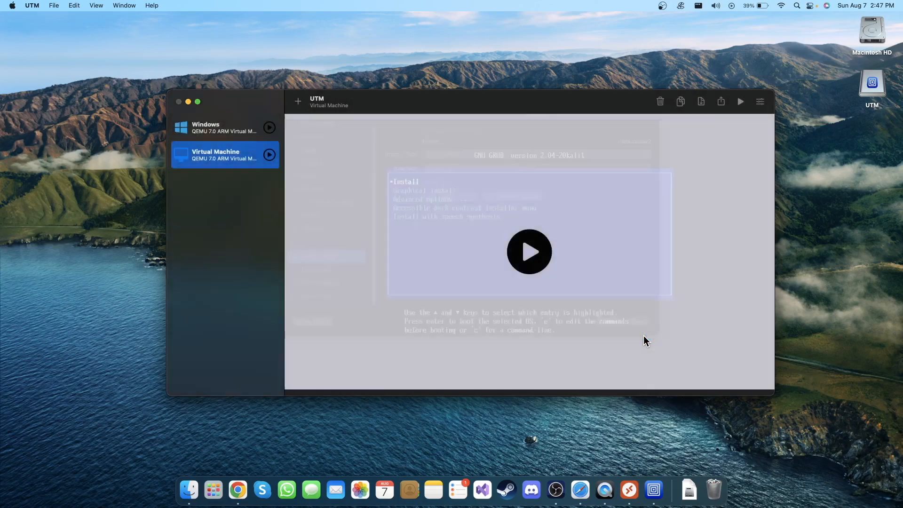
Step: Start the Kali VM from its installed disk and enlarge and reposition its window
click(527, 254)
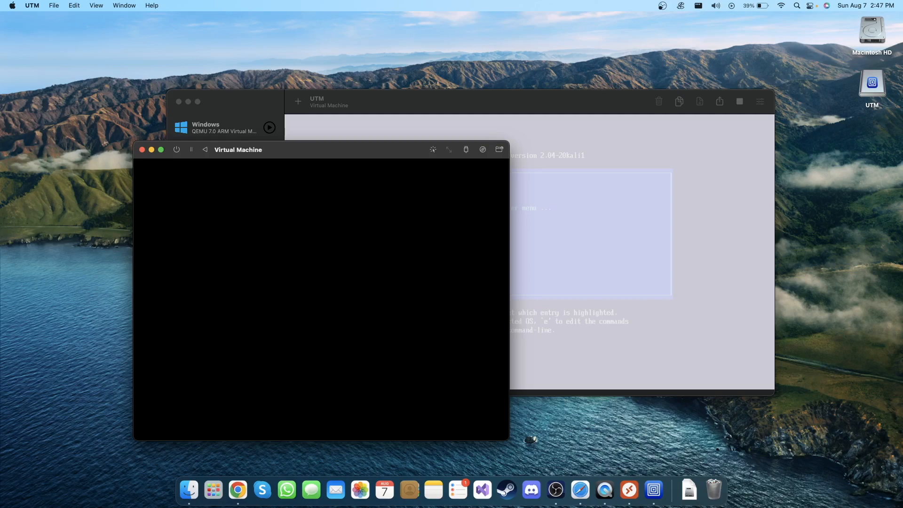
drag(509, 438, 736, 494)
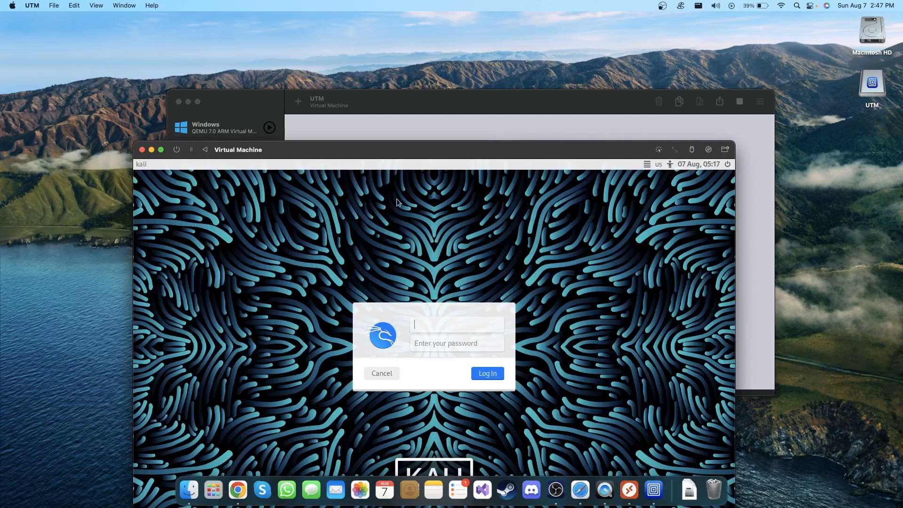
drag(450, 153, 460, 66)
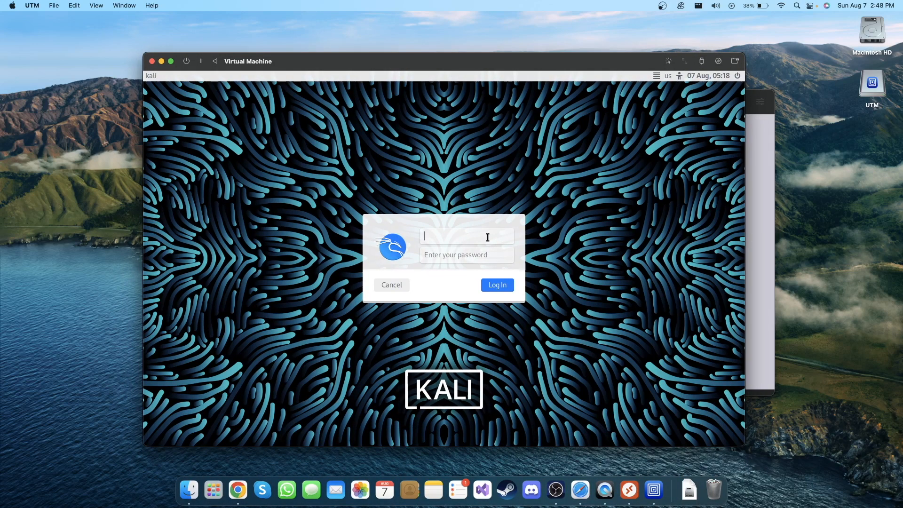
text(techfury)
Step: Log in as techfury to reach the Kali Xfce desktop
key(Tab)
key(Return)
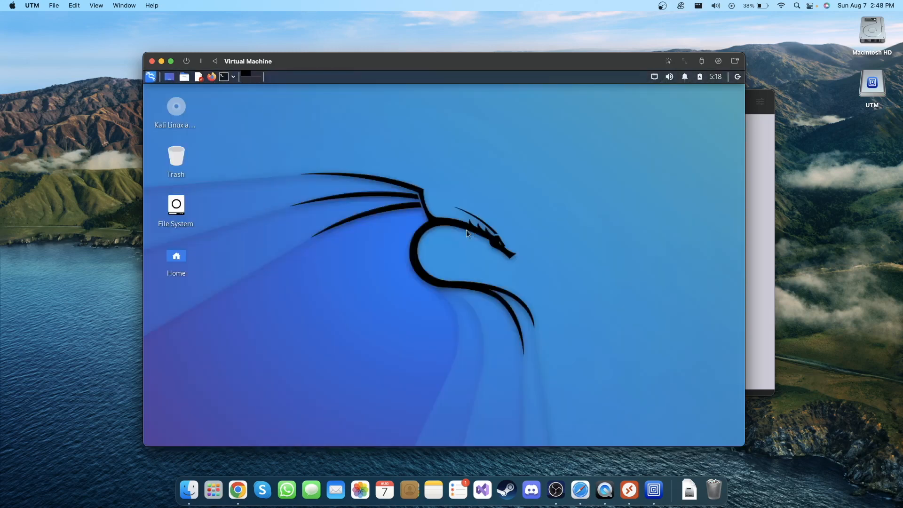
Step: Open Kali's File System location in the file manager and enlarge its window
drag(433, 74, 444, 50)
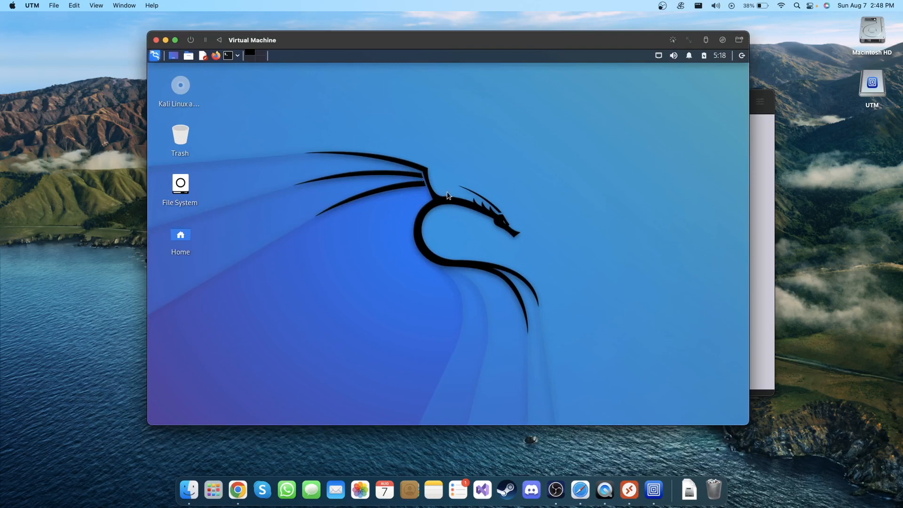
double_click(182, 189)
drag(364, 79, 471, 87)
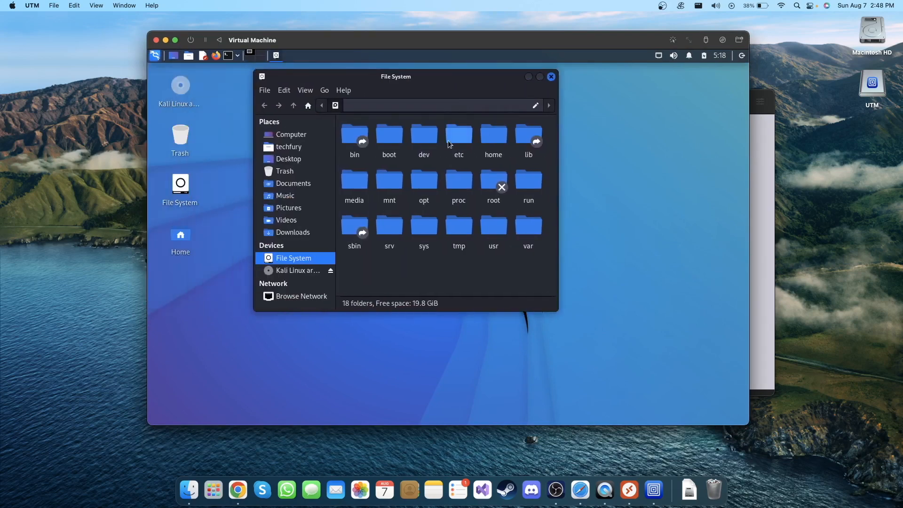
drag(558, 311, 602, 339)
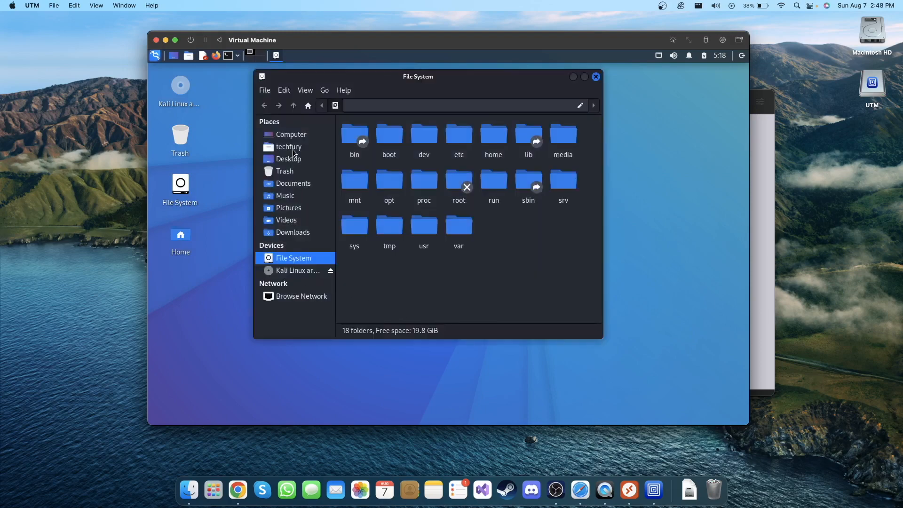
Step: Browse the Desktop, Documents and Pictures folders, then close the file manager
click(289, 146)
click(284, 171)
click(288, 207)
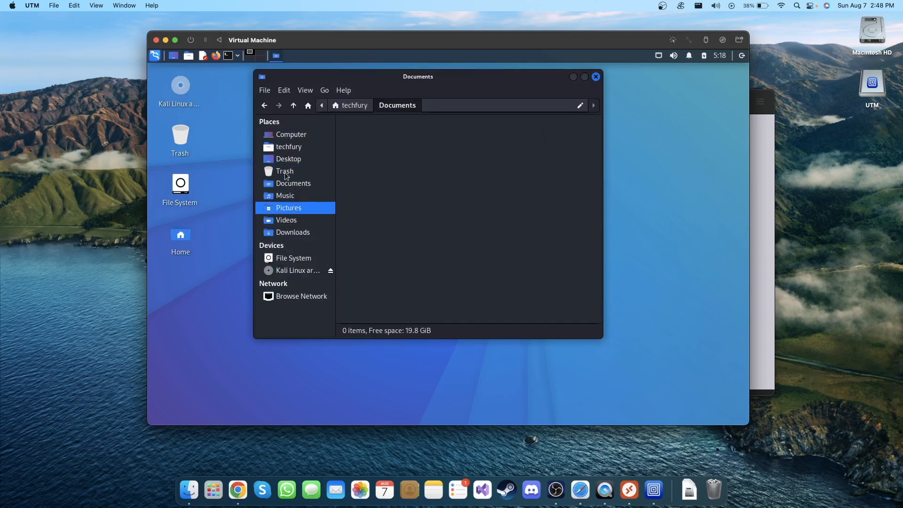
click(596, 77)
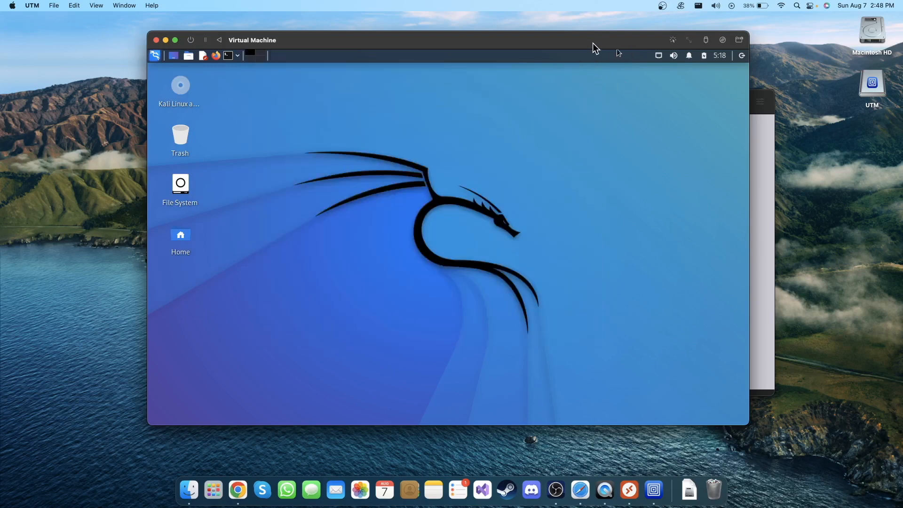
Step: Enlarge the VM window to nearly fill the screen
double_click(593, 44)
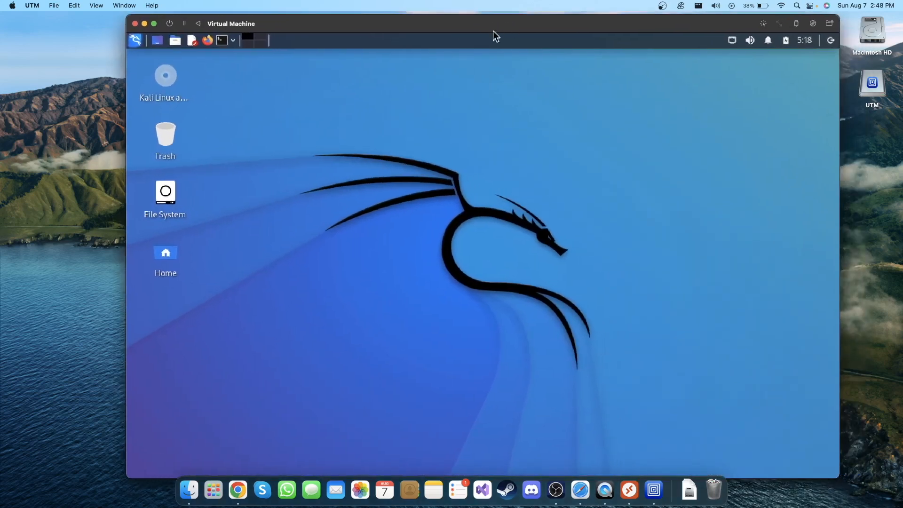
mouse_move(175, 40)
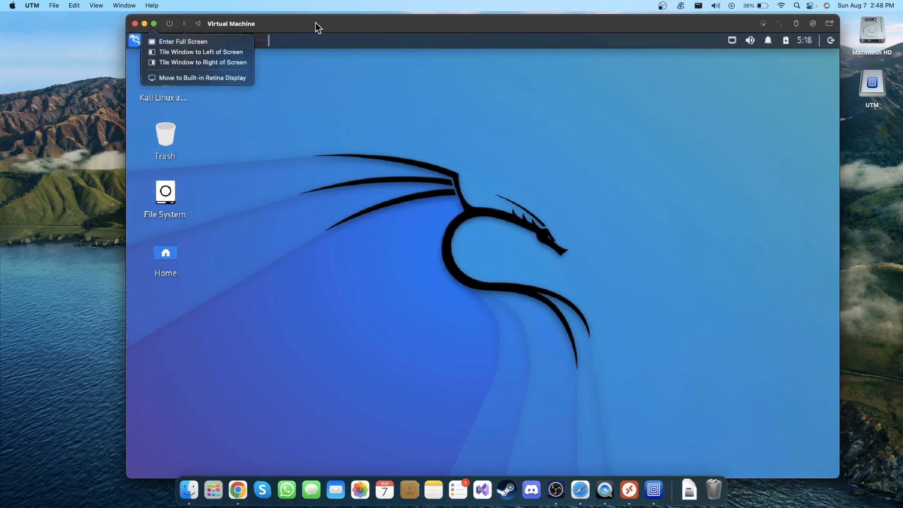
drag(440, 22, 416, 19)
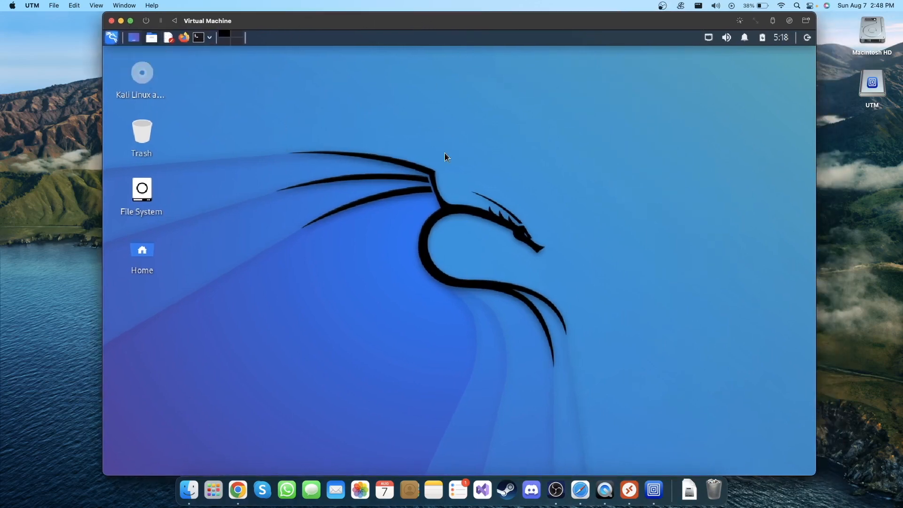